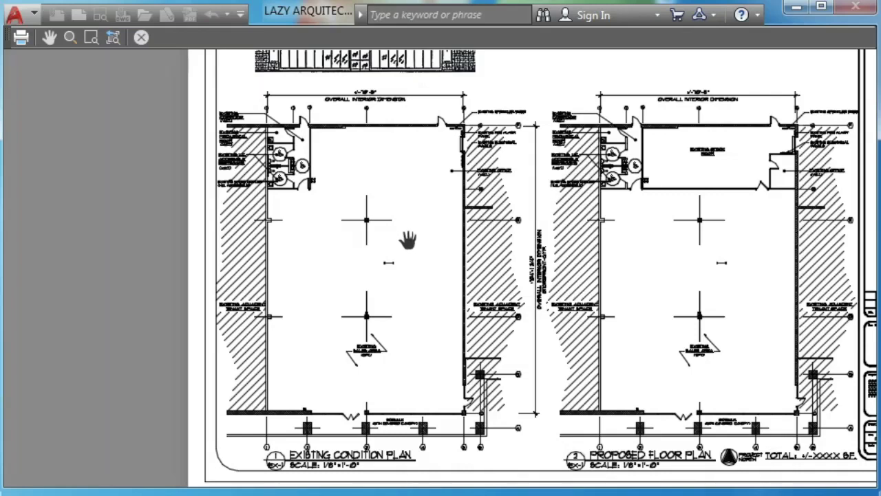
Close the plot preview and screen back the existing condition plan with a rectangle drawn around it on the lighter layer
{"action": "key", "text": "Escape"}
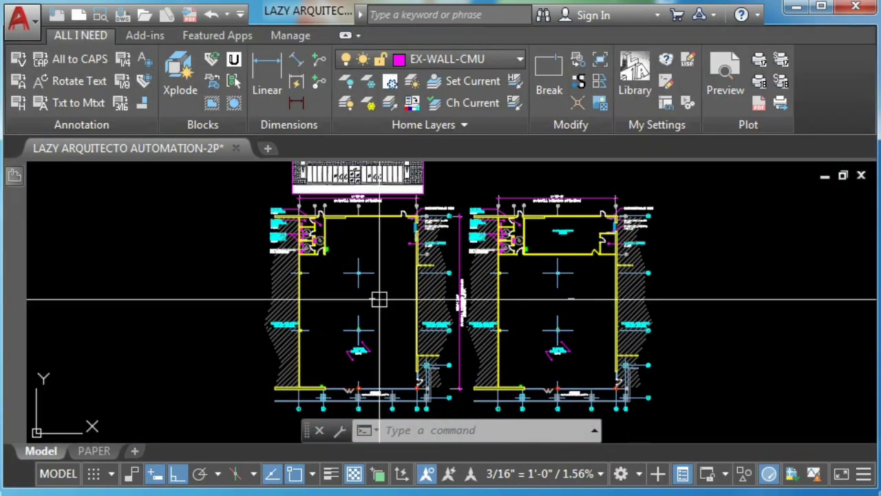
{"action": "left_click", "coordinate": [601, 104]}
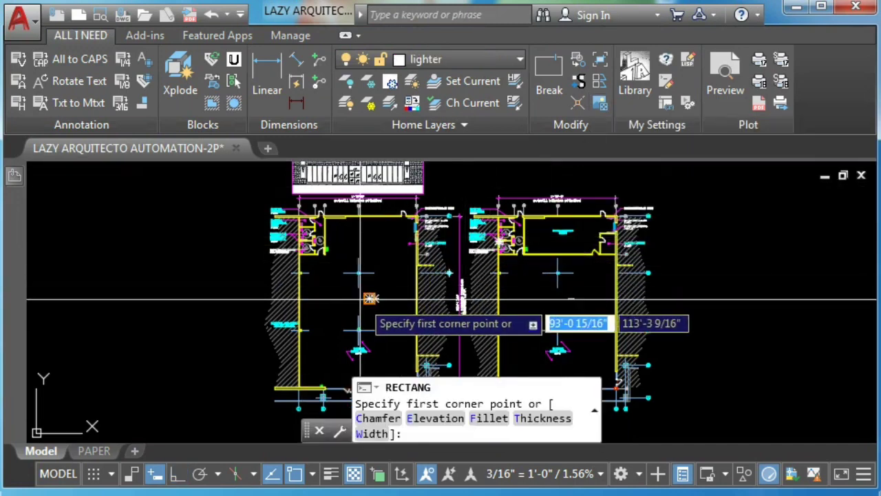
{"action": "scroll", "coordinate": [360, 298], "scroll_direction": "up", "scroll_amount": 6}
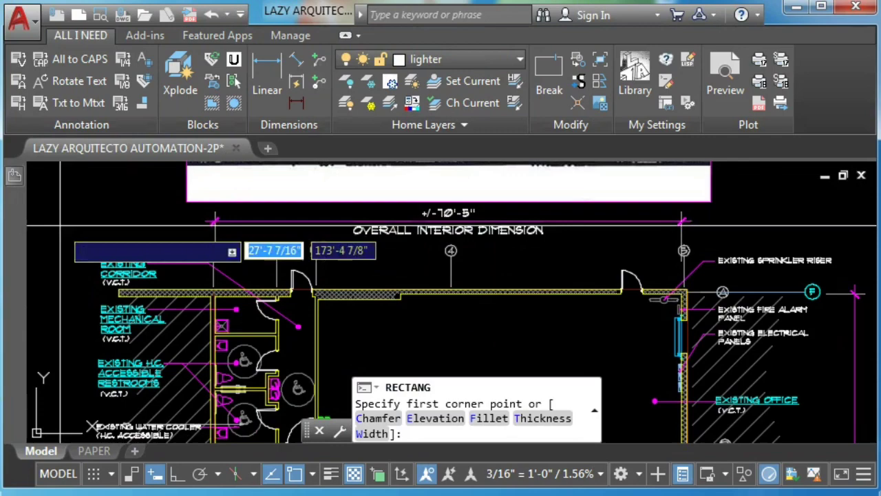
{"action": "left_click", "coordinate": [68, 198]}
{"action": "scroll", "coordinate": [237, 268], "scroll_direction": "down", "scroll_amount": 6}
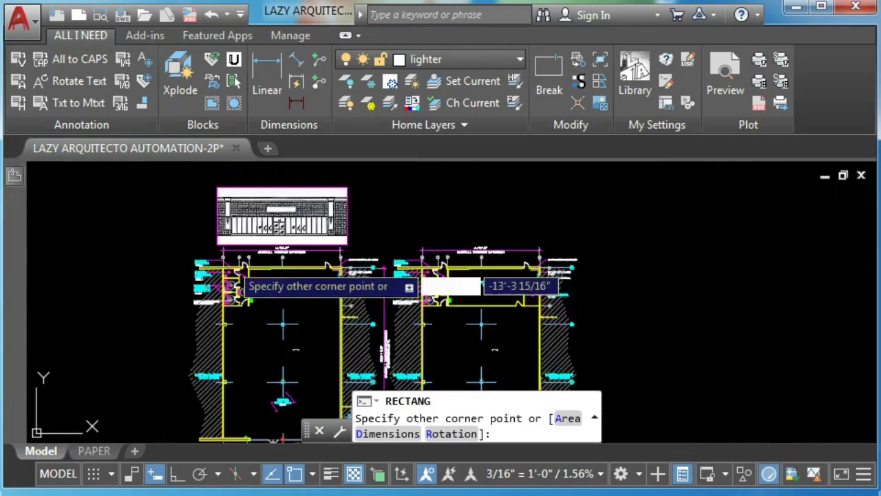
{"action": "scroll", "coordinate": [292, 357], "scroll_direction": "up", "scroll_amount": 4}
{"action": "scroll", "coordinate": [327, 335], "scroll_direction": "down", "scroll_amount": 3}
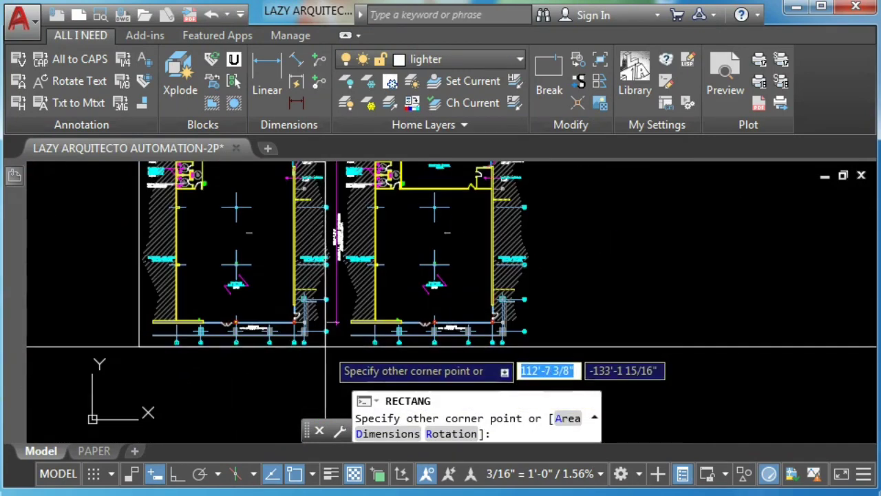
{"action": "scroll", "coordinate": [328, 356], "scroll_direction": "down", "scroll_amount": 3}
{"action": "left_click", "coordinate": [327, 363]}
{"action": "scroll", "coordinate": [282, 293], "scroll_direction": "up", "scroll_amount": 3}
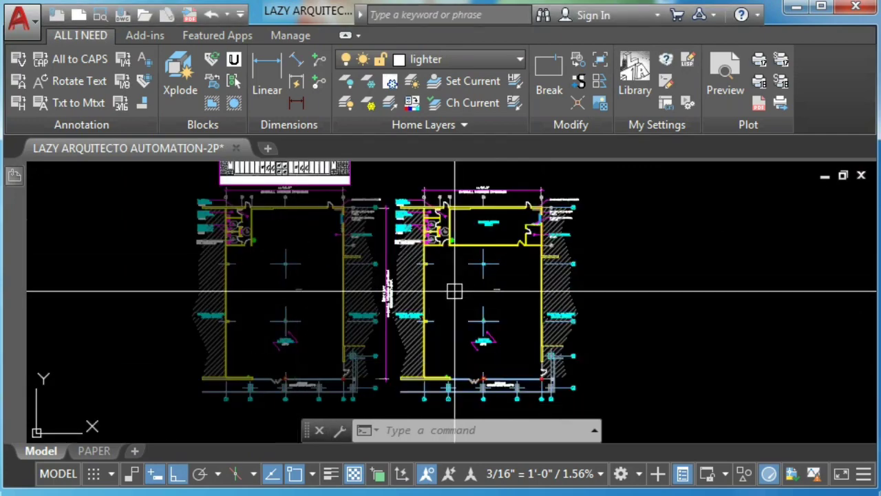
Examine the existing condition plan and proposed floor plan on the PAPER layout and in its plot preview
{"action": "left_click", "coordinate": [727, 77]}
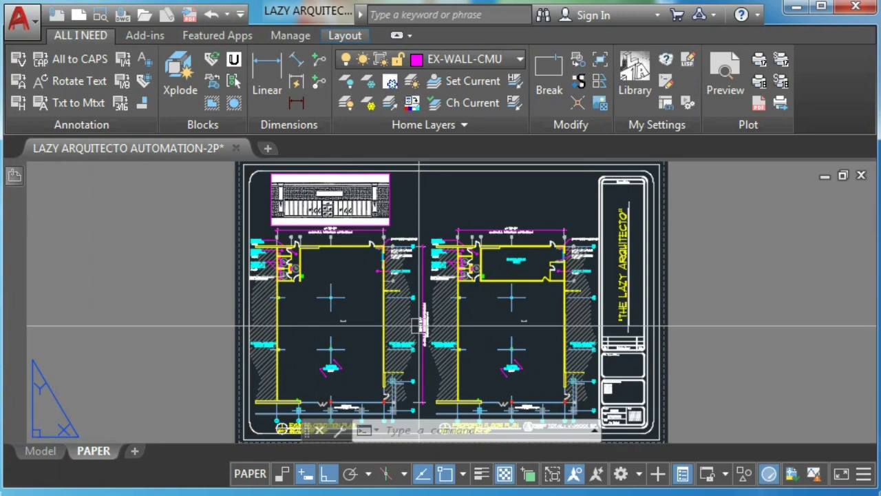
{"action": "scroll", "coordinate": [454, 413], "scroll_direction": "up", "scroll_amount": 7}
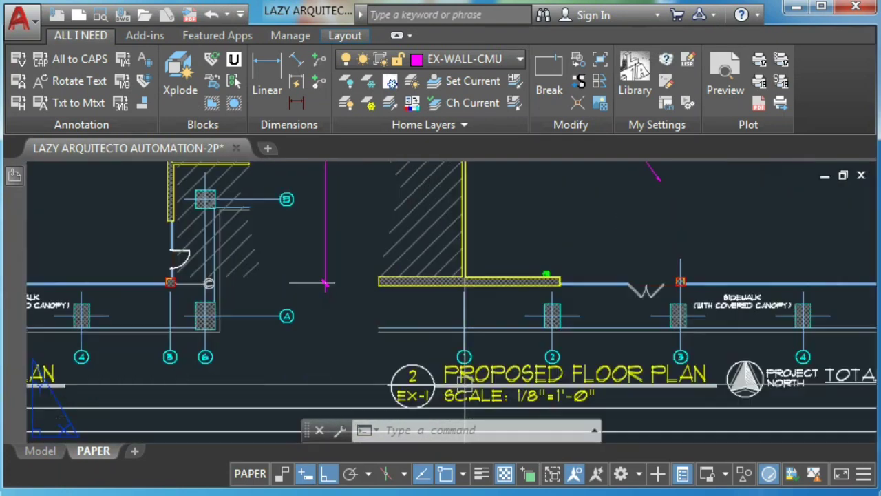
{"action": "scroll", "coordinate": [508, 358], "scroll_direction": "down", "scroll_amount": 3}
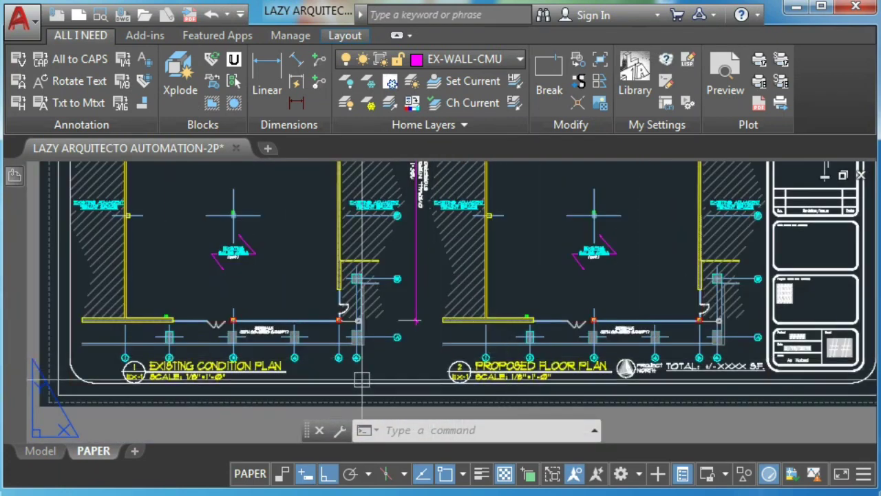
{"action": "middle_click_drag", "start_coordinate": [448, 179], "coordinate": [462, 320]}
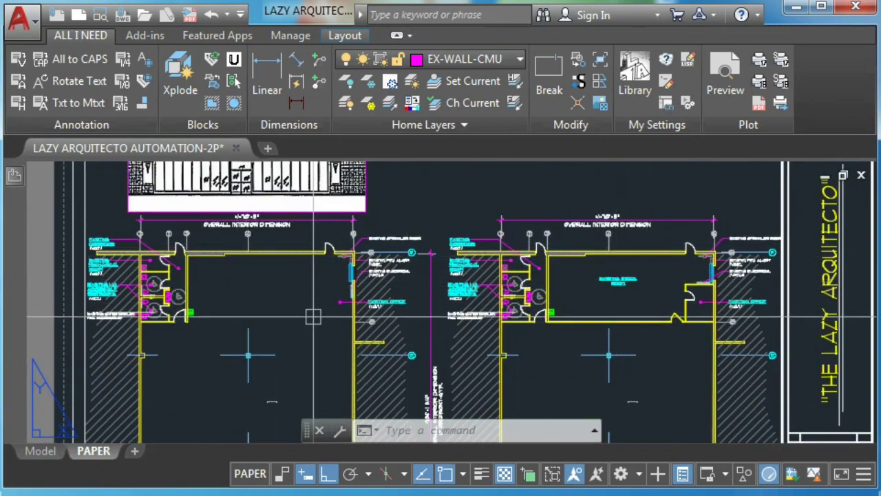
{"action": "left_click", "coordinate": [725, 77]}
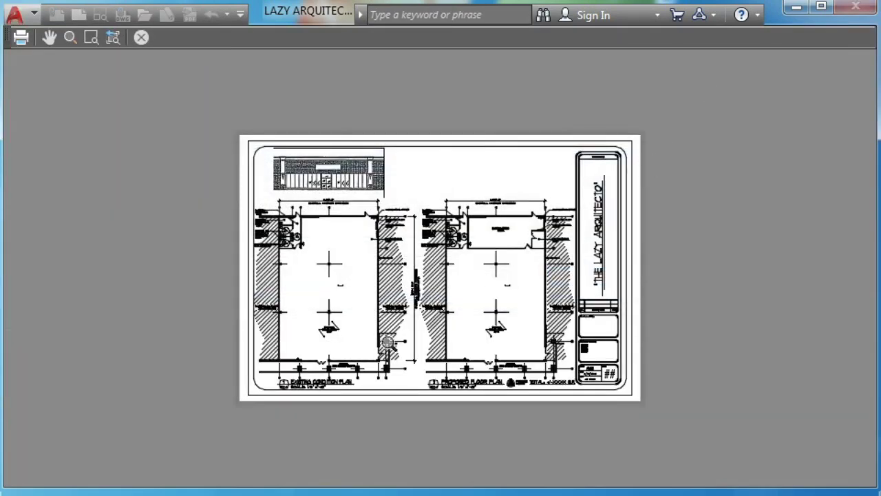
{"action": "scroll", "coordinate": [388, 343], "scroll_direction": "up", "scroll_amount": 5}
{"action": "scroll", "coordinate": [457, 220], "scroll_direction": "down", "scroll_amount": 1}
{"action": "scroll", "coordinate": [474, 206], "scroll_direction": "up", "scroll_amount": 4}
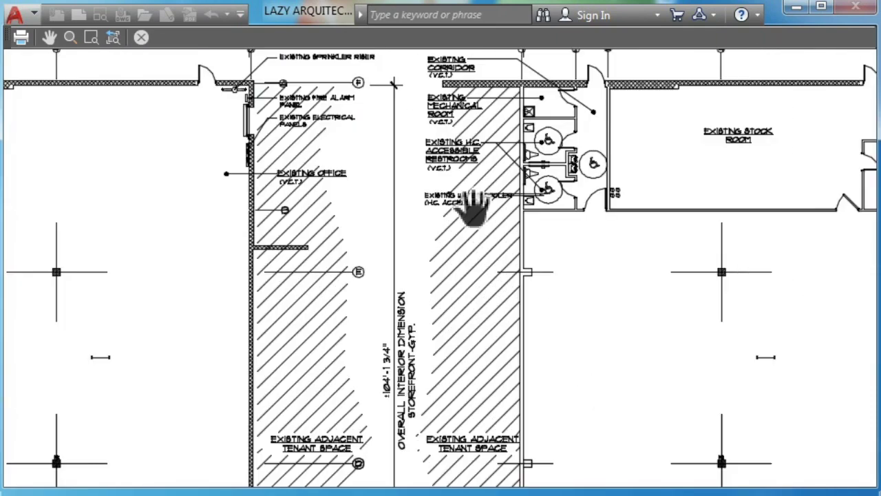
{"action": "scroll", "coordinate": [689, 165], "scroll_direction": "down", "scroll_amount": 3}
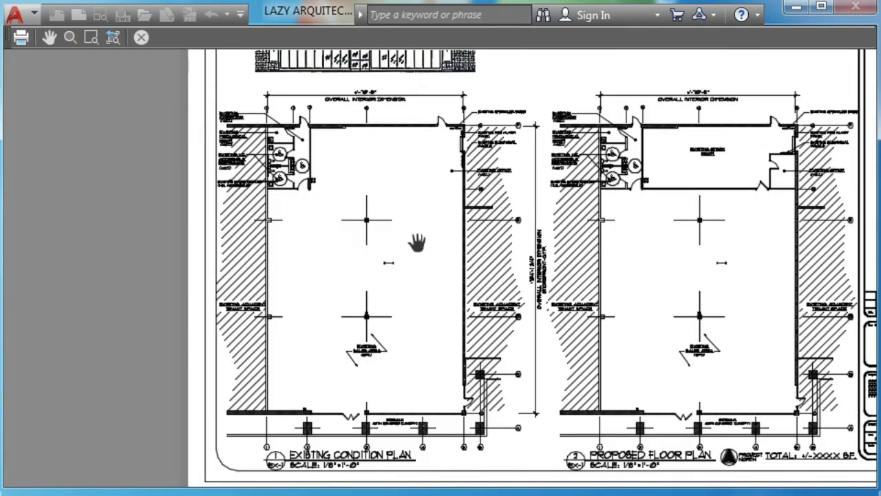
{"action": "key", "text": "Escape"}
In model space, screen back the existing condition plan with a lighter-layer rectangle about 115'-6" by 140'-3" drawn around it
{"action": "key", "text": "ctrl+Page_Up"}
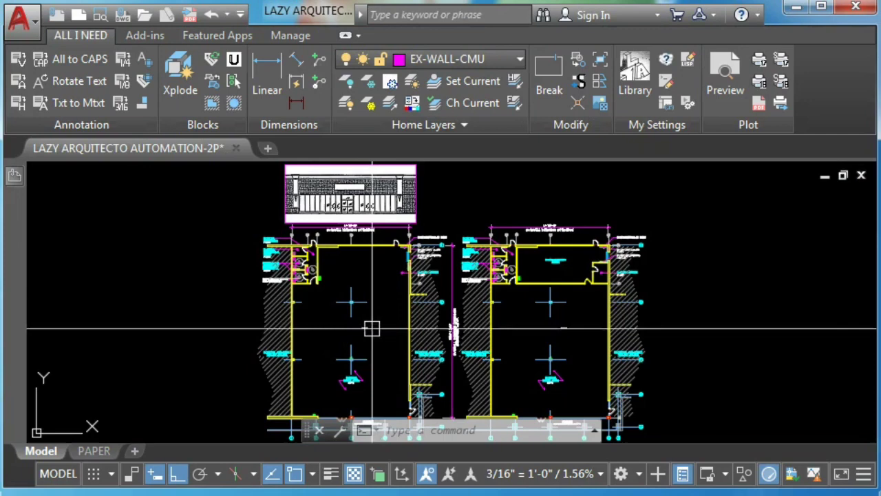
{"action": "middle_click_drag", "start_coordinate": [371, 330], "coordinate": [379, 299]}
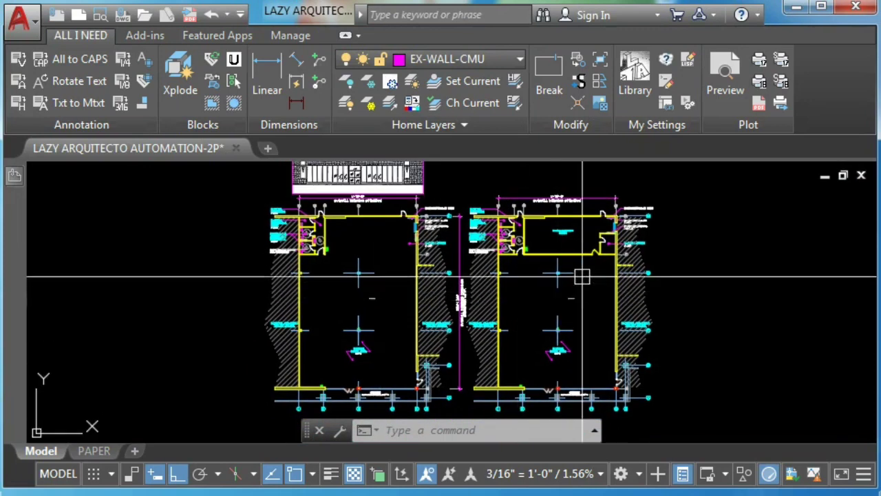
{"action": "left_click", "coordinate": [601, 105]}
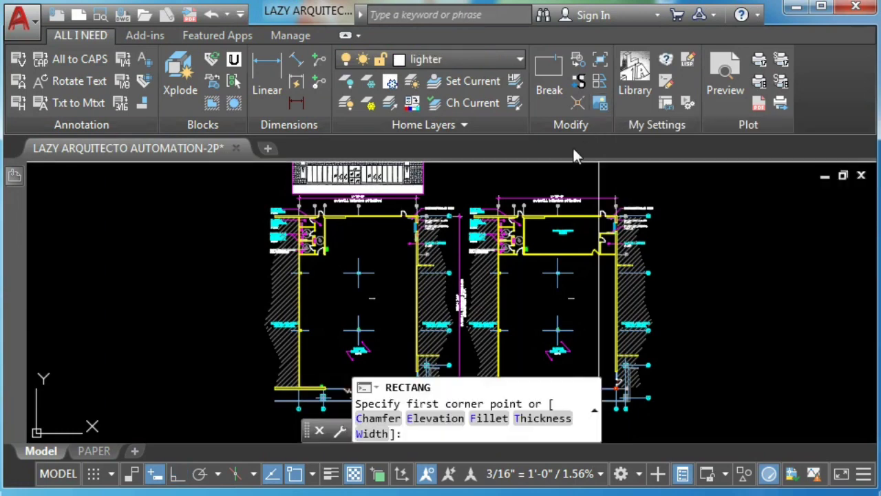
{"action": "scroll", "coordinate": [361, 300], "scroll_direction": "up", "scroll_amount": 7}
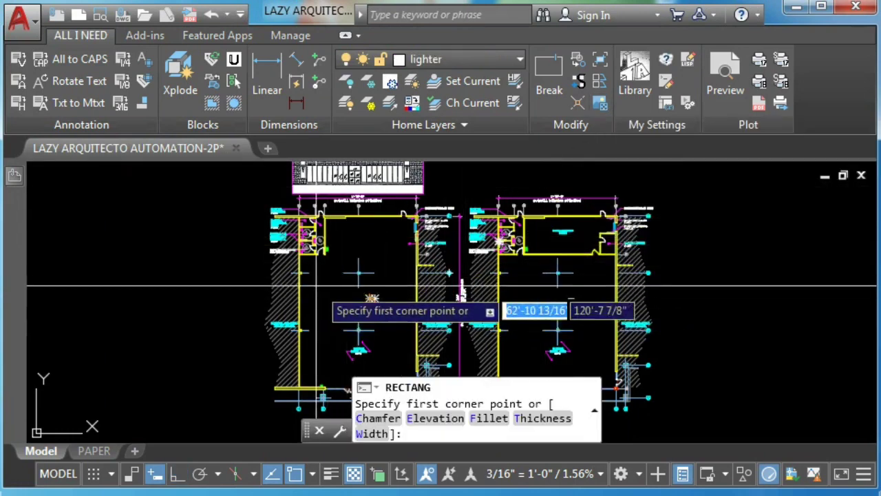
{"action": "scroll", "coordinate": [275, 230], "scroll_direction": "up", "scroll_amount": 2}
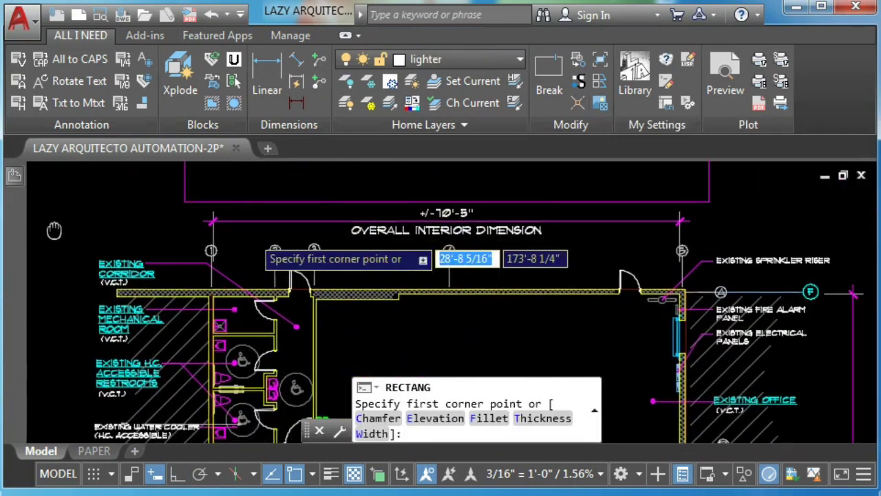
{"action": "scroll", "coordinate": [78, 248], "scroll_direction": "down", "scroll_amount": 2}
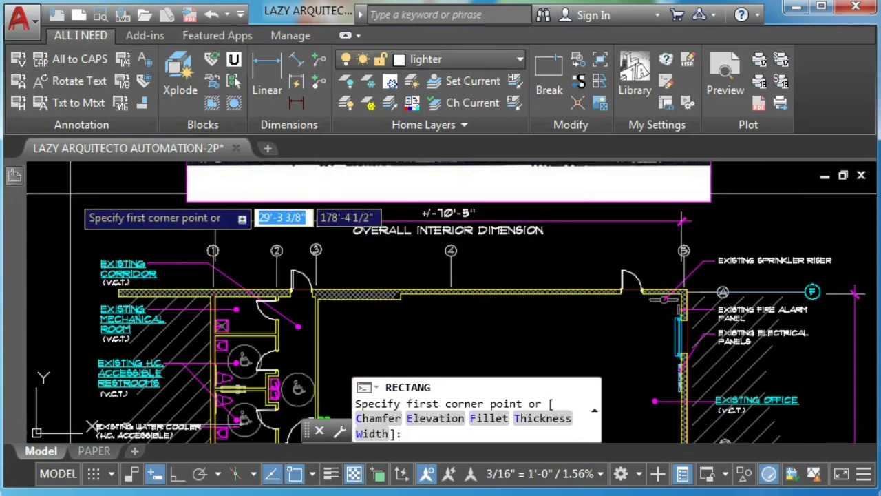
{"action": "left_click", "coordinate": [63, 202]}
{"action": "scroll", "coordinate": [248, 276], "scroll_direction": "down", "scroll_amount": 8}
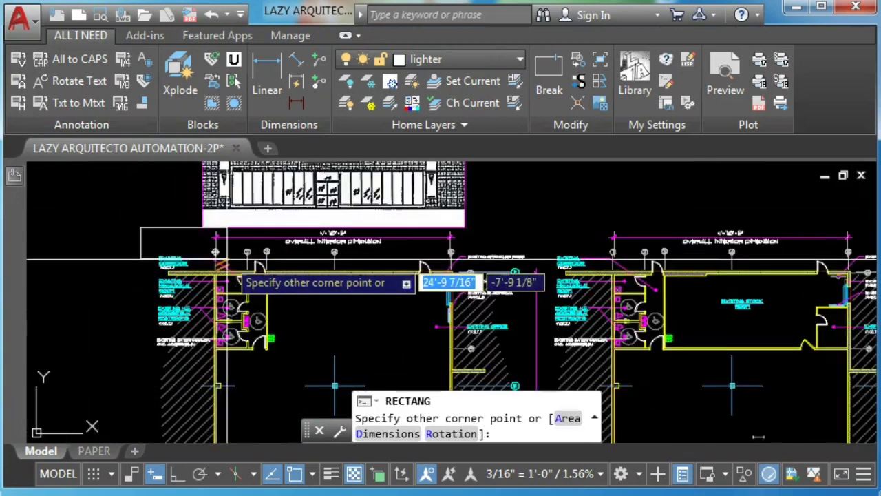
{"action": "scroll", "coordinate": [293, 355], "scroll_direction": "up", "scroll_amount": 8}
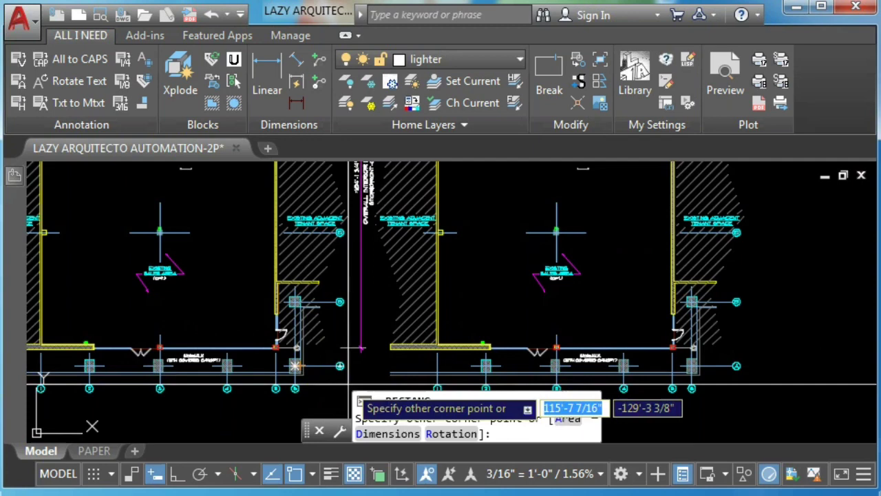
{"action": "scroll", "coordinate": [334, 398], "scroll_direction": "down", "scroll_amount": 6}
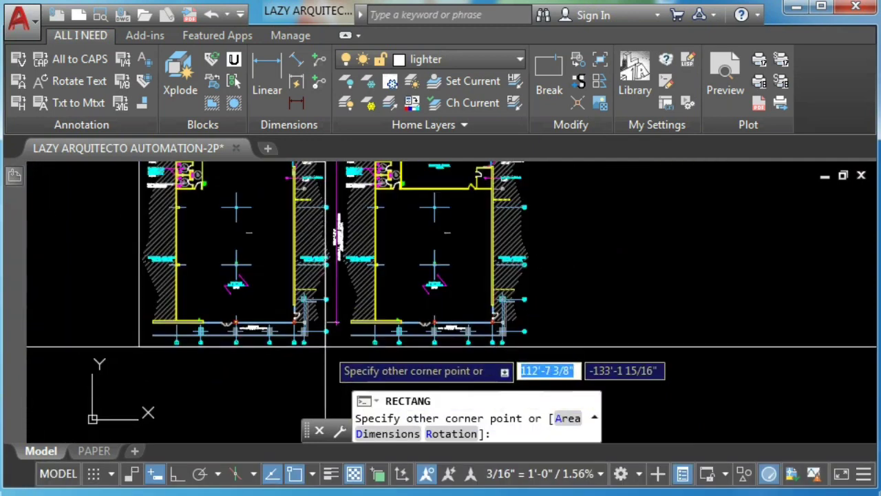
{"action": "scroll", "coordinate": [330, 358], "scroll_direction": "down", "scroll_amount": 1}
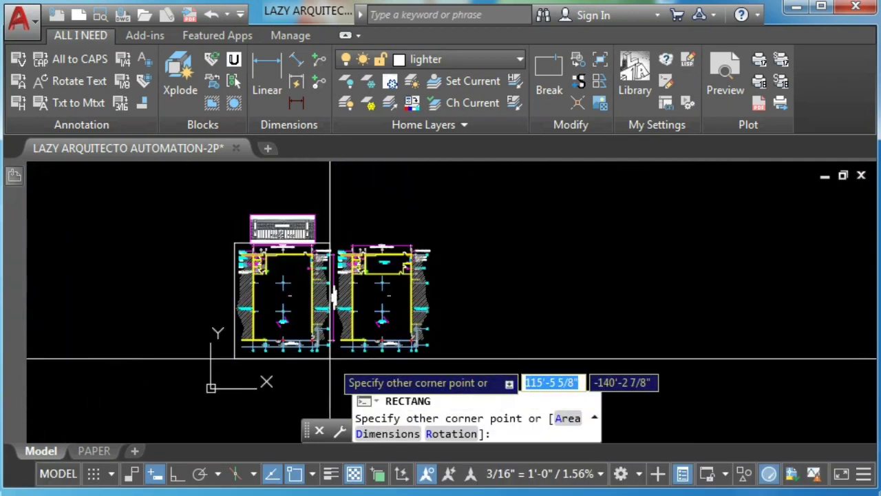
{"action": "left_click", "coordinate": [330, 358]}
{"action": "scroll", "coordinate": [296, 324], "scroll_direction": "up", "scroll_amount": 4}
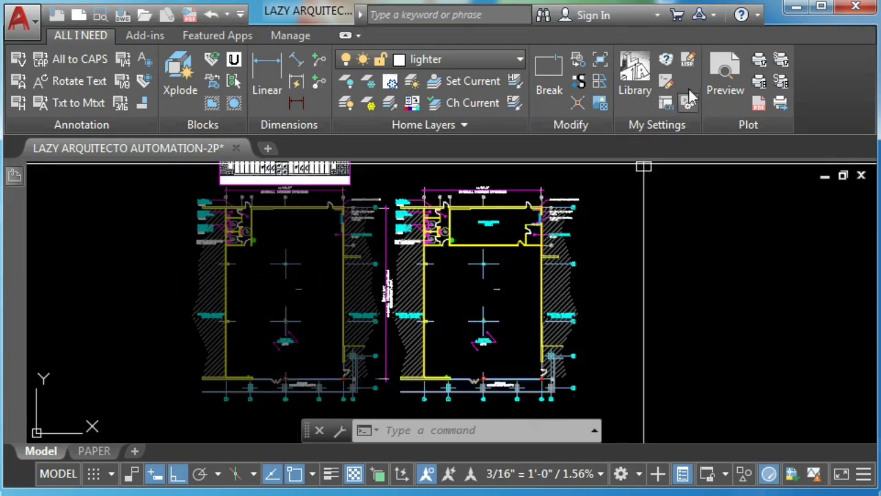
Preview the plot and compare the line darkness of the existing condition plan with the proposed floor plan
{"action": "left_click", "coordinate": [724, 83]}
{"action": "scroll", "coordinate": [334, 348], "scroll_direction": "up", "scroll_amount": 4}
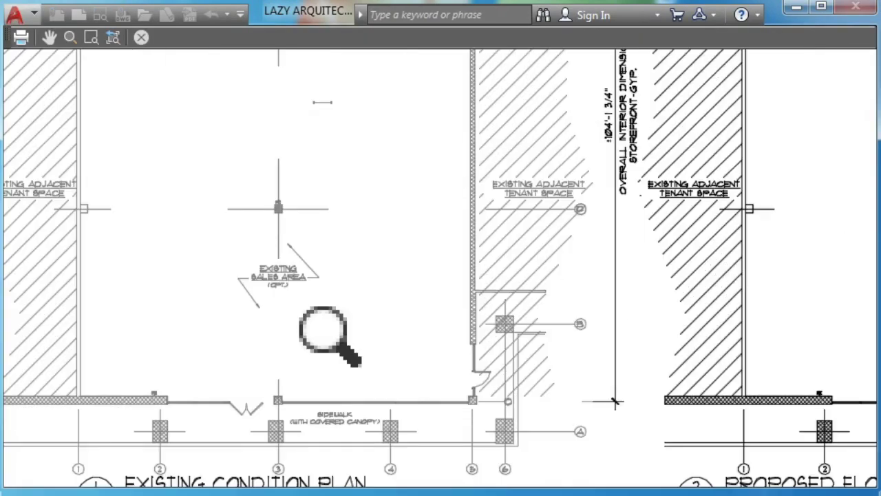
{"action": "scroll", "coordinate": [339, 345], "scroll_direction": "down", "scroll_amount": 2}
{"action": "scroll", "coordinate": [402, 55], "scroll_direction": "up", "scroll_amount": 2}
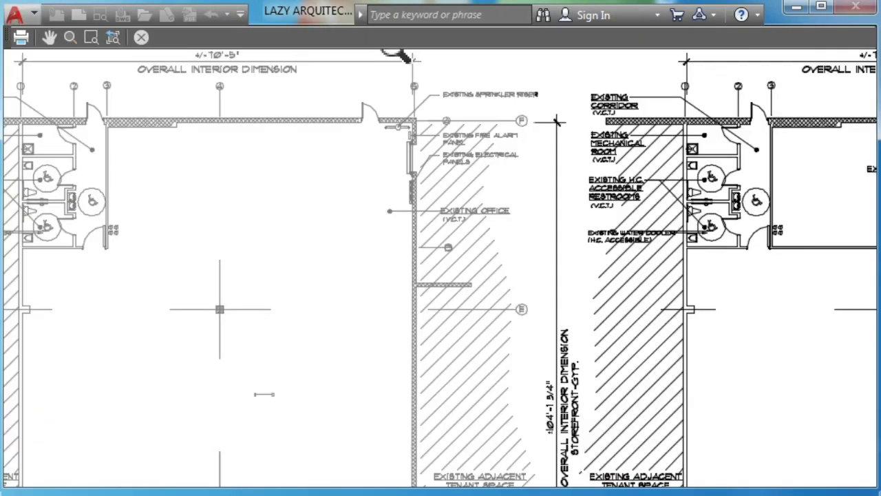
{"action": "scroll", "coordinate": [28, 171], "scroll_direction": "up", "scroll_amount": 2}
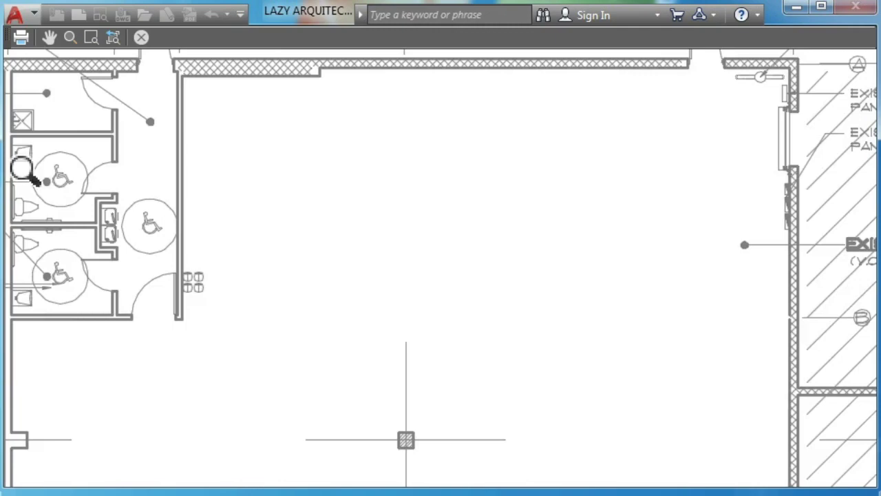
{"action": "scroll", "coordinate": [171, 188], "scroll_direction": "down", "scroll_amount": 5}
{"action": "middle_click_drag", "start_coordinate": [321, 339], "coordinate": [290, 295]}
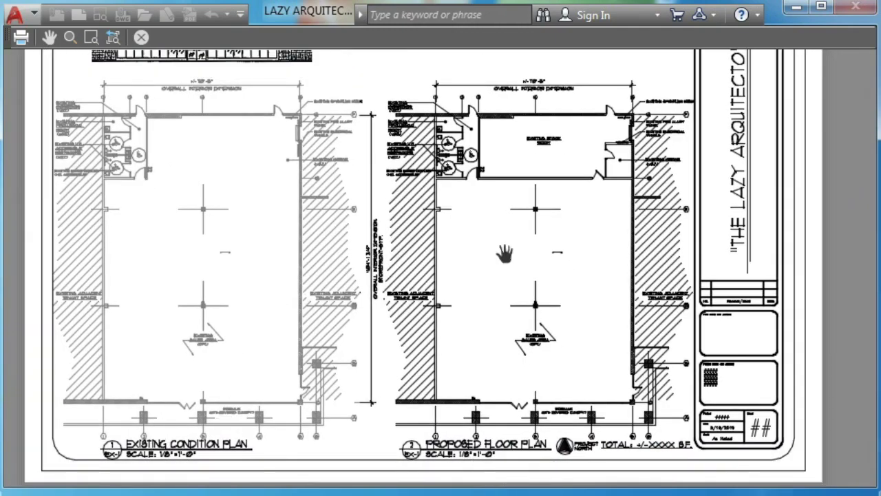
{"action": "key", "text": "Escape"}
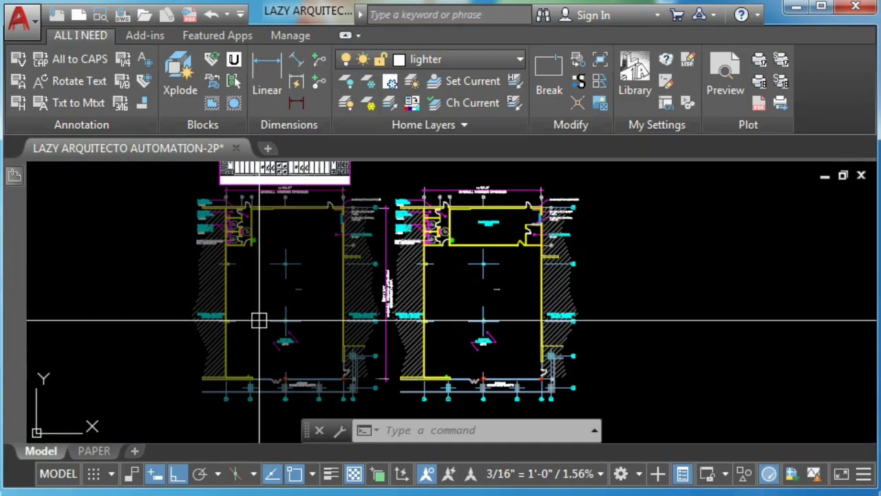
Switch off the transparency display by setting TRANSPARENCYDISPLAY to 0, and switch it back on with 1
{"action": "type", "text": "t"}
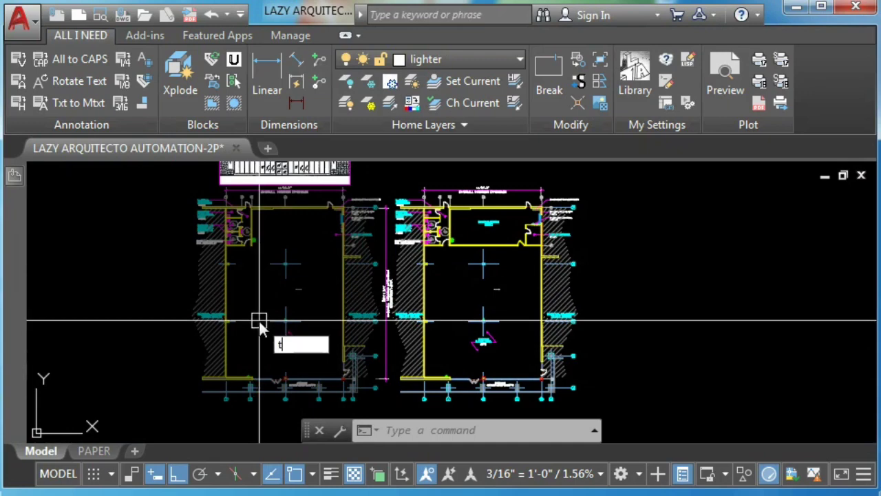
{"action": "type", "text": "ranspa"}
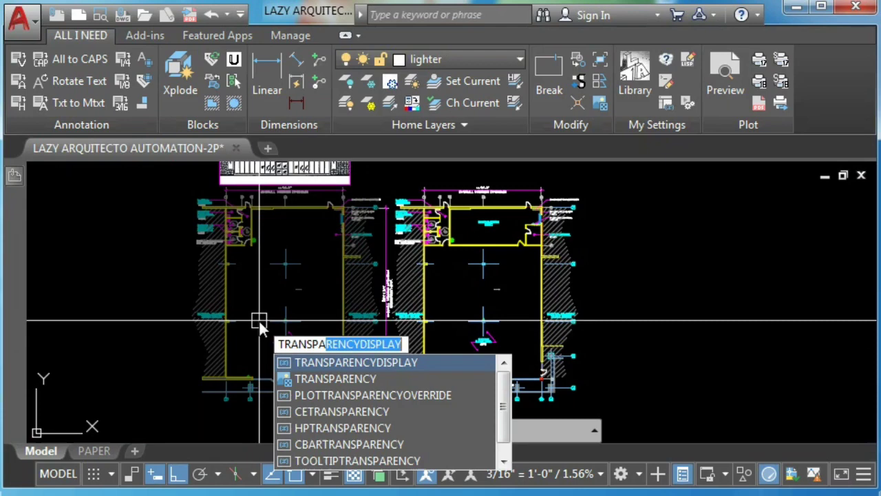
{"action": "key", "text": "Return"}
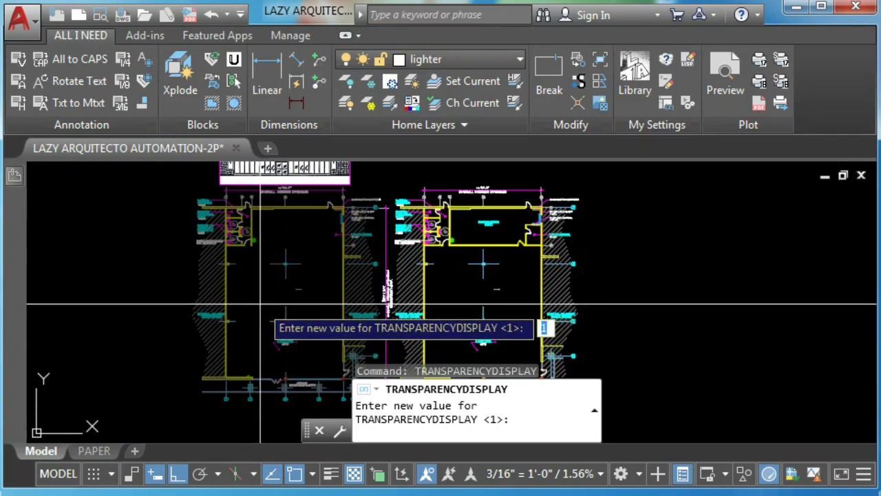
{"action": "key", "text": "Return"}
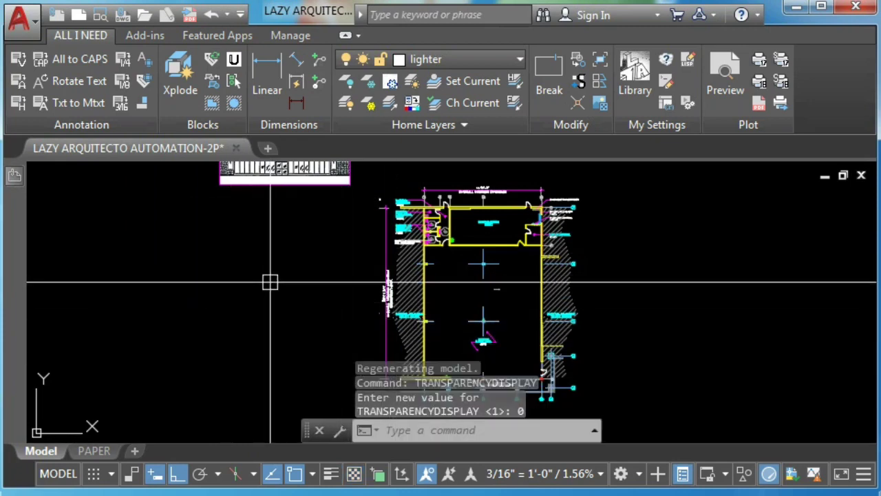
{"action": "key", "text": "Return"}
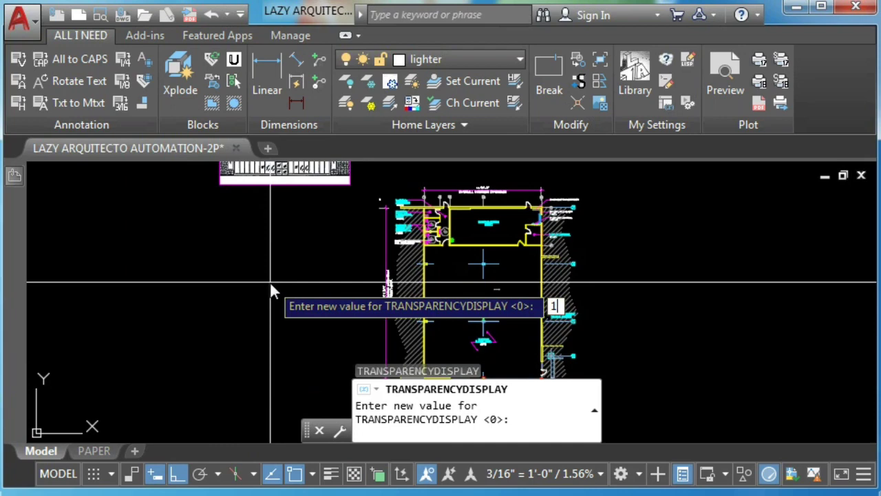
{"action": "key", "text": "Return"}
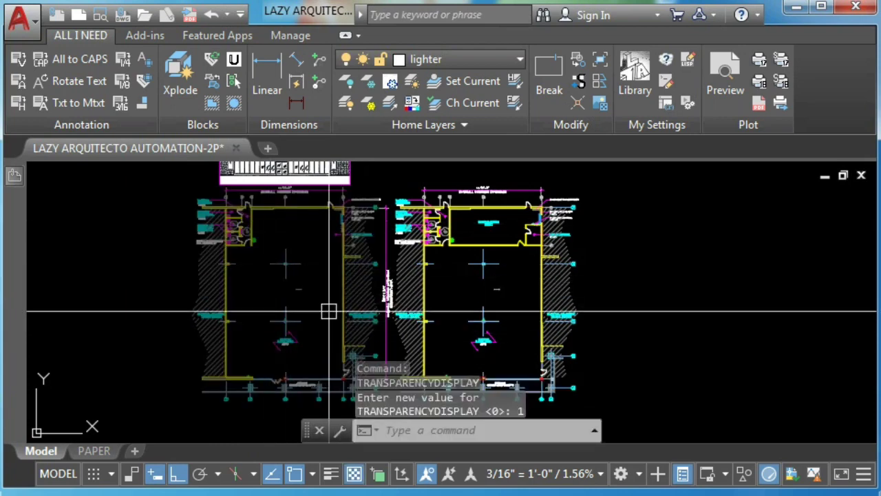
Examine the storefront elevation image above the existing condition plan and check its line darkness in the plot preview
{"action": "middle_click_drag", "start_coordinate": [315, 281], "coordinate": [364, 360]}
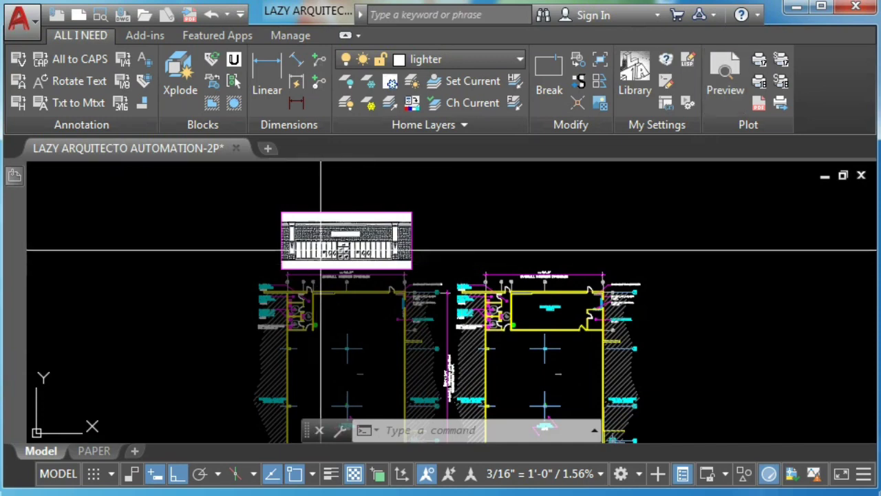
{"action": "scroll", "coordinate": [327, 235], "scroll_direction": "up", "scroll_amount": 3}
{"action": "left_click", "coordinate": [266, 221]}
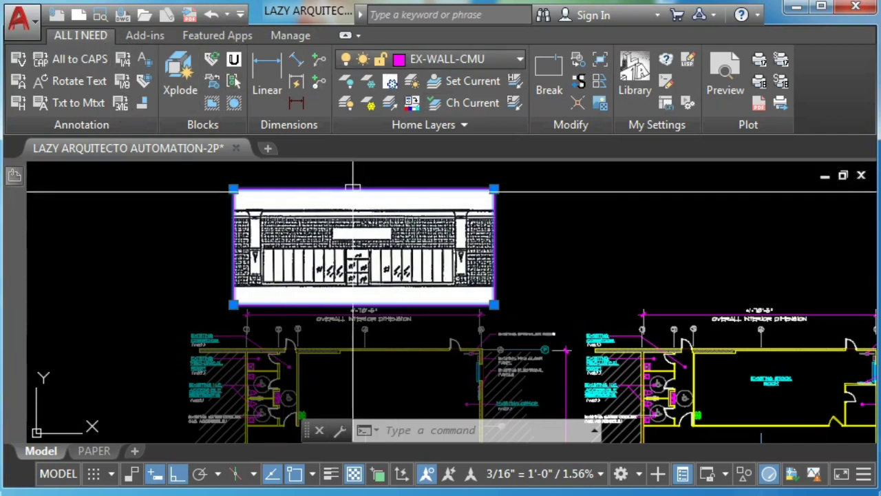
{"action": "left_click", "coordinate": [474, 200]}
{"action": "key", "text": "Escape"}
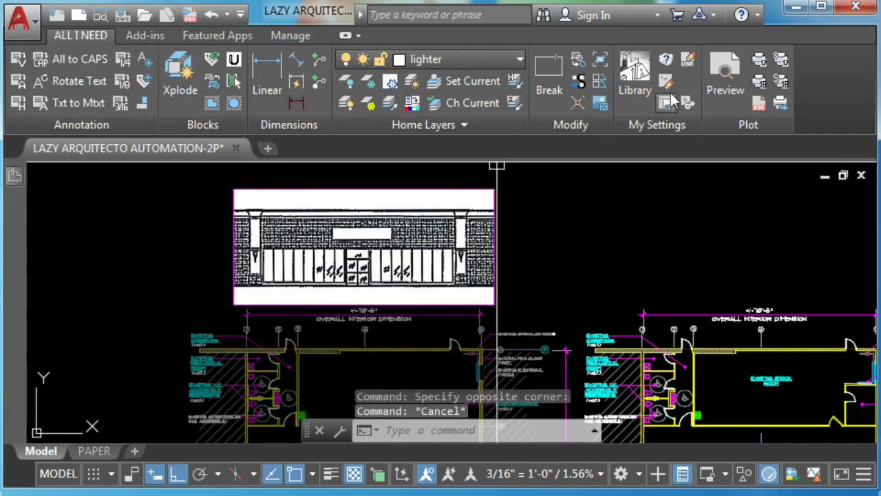
{"action": "left_click", "coordinate": [714, 74]}
{"action": "scroll", "coordinate": [282, 172], "scroll_direction": "up", "scroll_amount": 4}
{"action": "scroll", "coordinate": [308, 143], "scroll_direction": "up", "scroll_amount": 3}
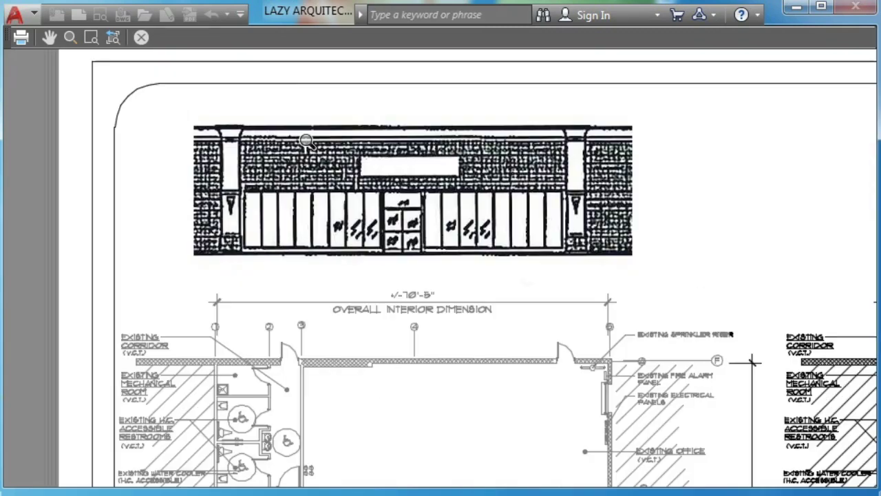
{"action": "scroll", "coordinate": [339, 189], "scroll_direction": "up", "scroll_amount": 3}
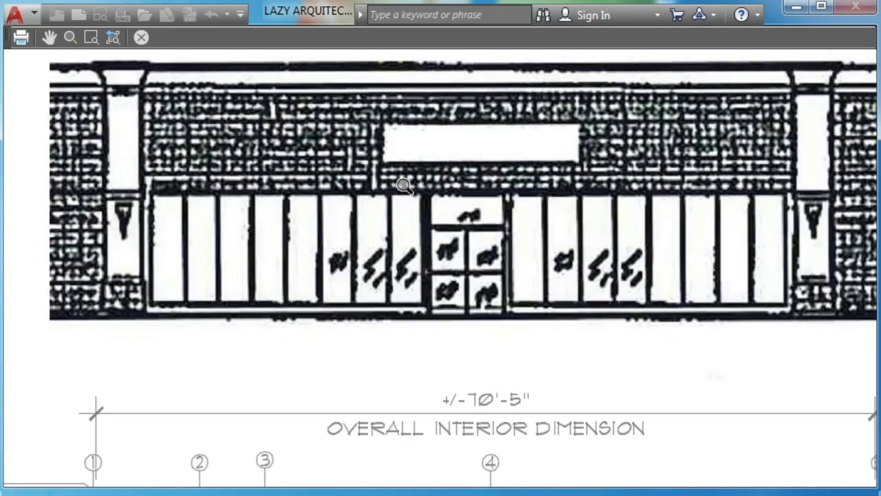
{"action": "key", "text": "Escape"}
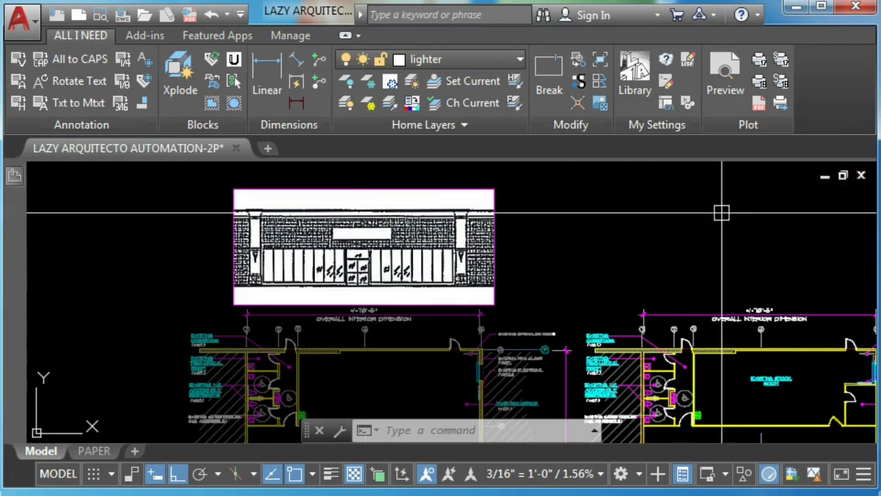
Screen back the storefront elevation image with a lighter-layer rectangle over its full extent and check it in the plot preview
{"action": "left_click", "coordinate": [600, 103]}
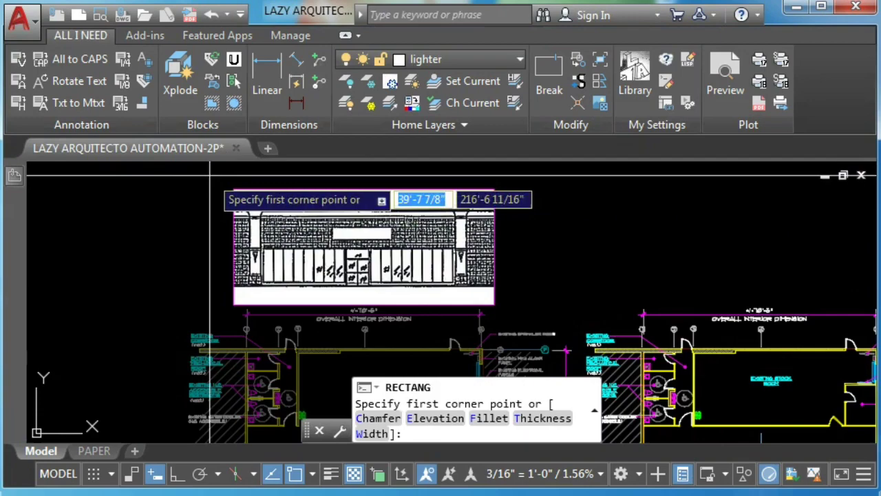
{"action": "left_click", "coordinate": [233, 191]}
{"action": "left_click", "coordinate": [522, 305]}
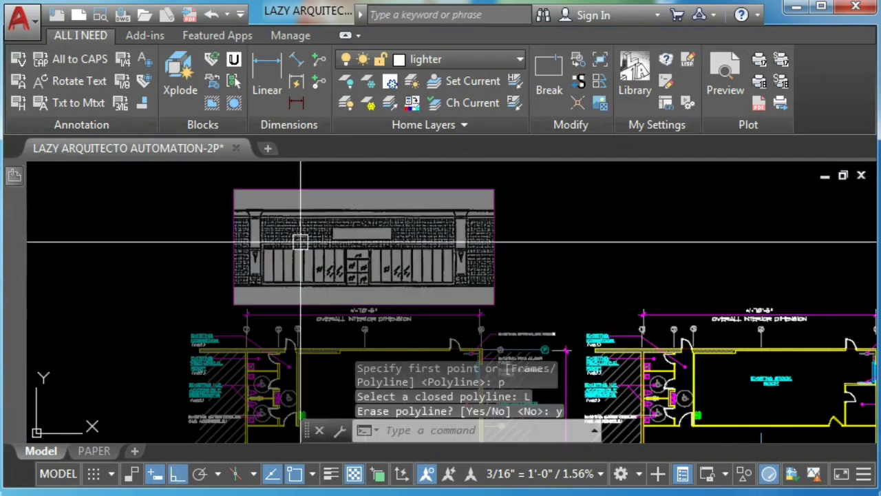
{"action": "left_click", "coordinate": [714, 79]}
{"action": "scroll", "coordinate": [311, 157], "scroll_direction": "up", "scroll_amount": 4}
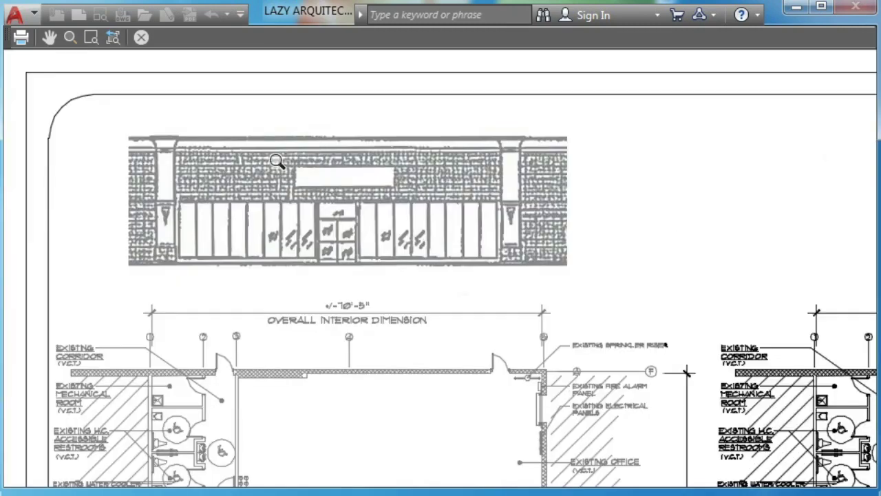
{"action": "key", "text": "Escape"}
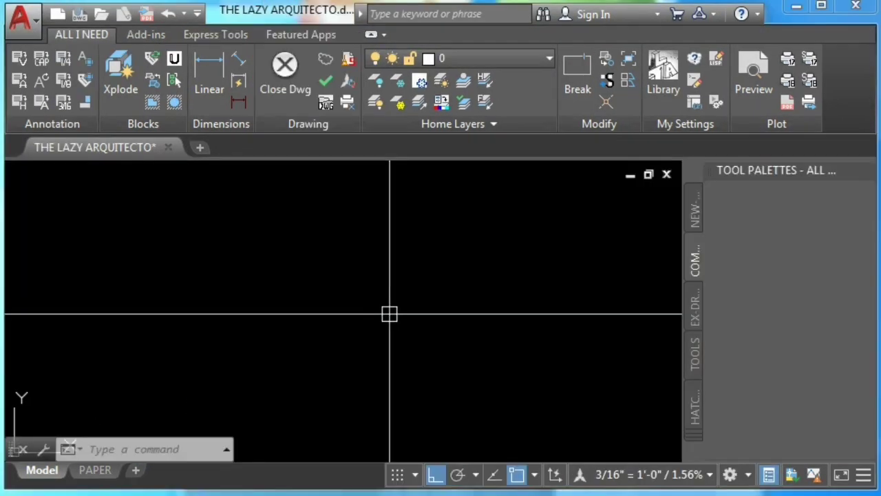
Start CUI, duplicate the Zoom, Scale command, and open the duplicate's name and macro for editing
{"action": "type", "text": "c"}
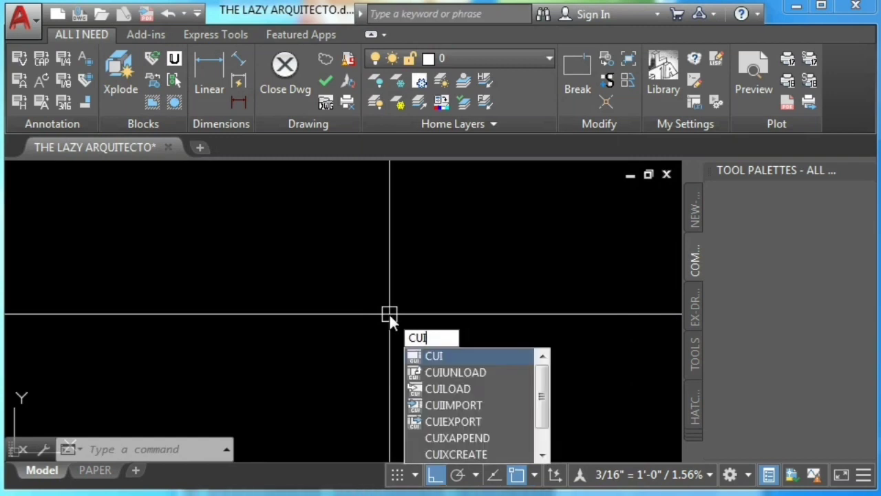
{"action": "key", "text": "Return"}
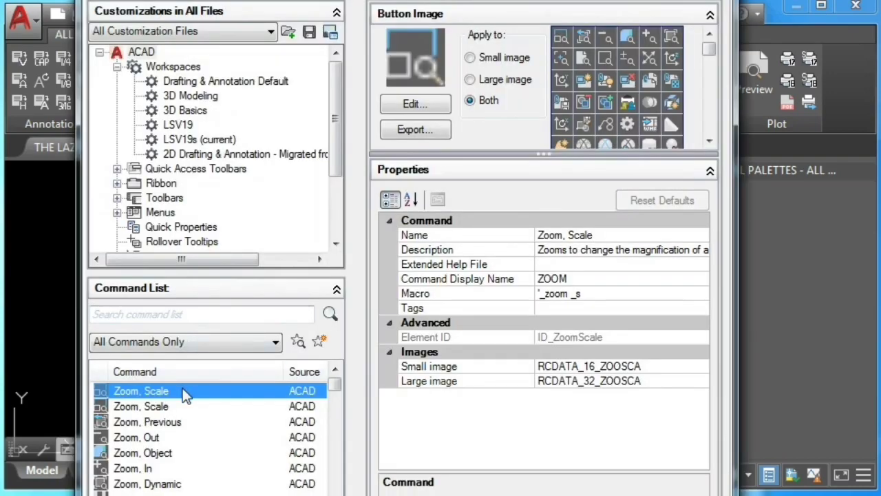
{"action": "right_click", "coordinate": [186, 391]}
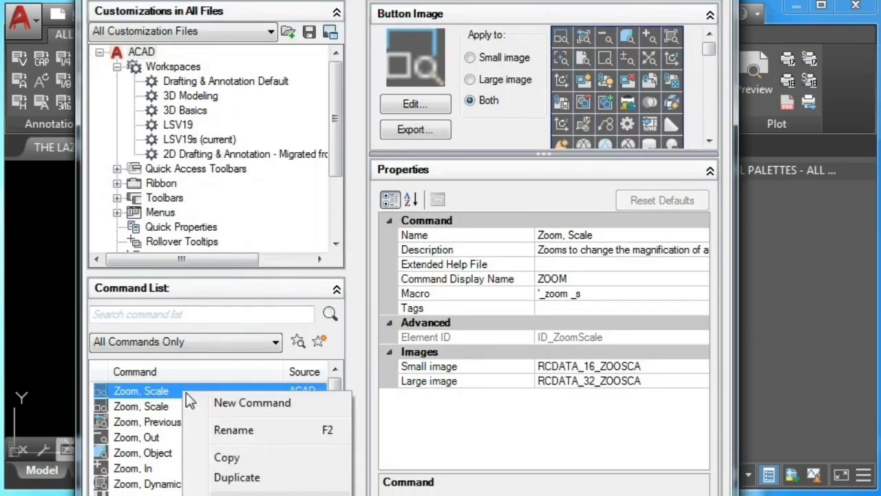
{"action": "left_click", "coordinate": [237, 477]}
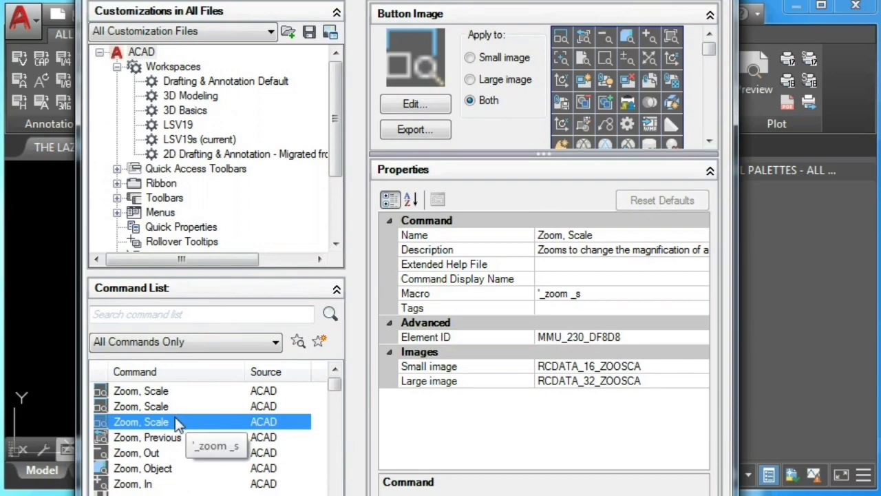
{"action": "left_click", "coordinate": [605, 235]}
{"action": "left_click", "coordinate": [480, 234]}
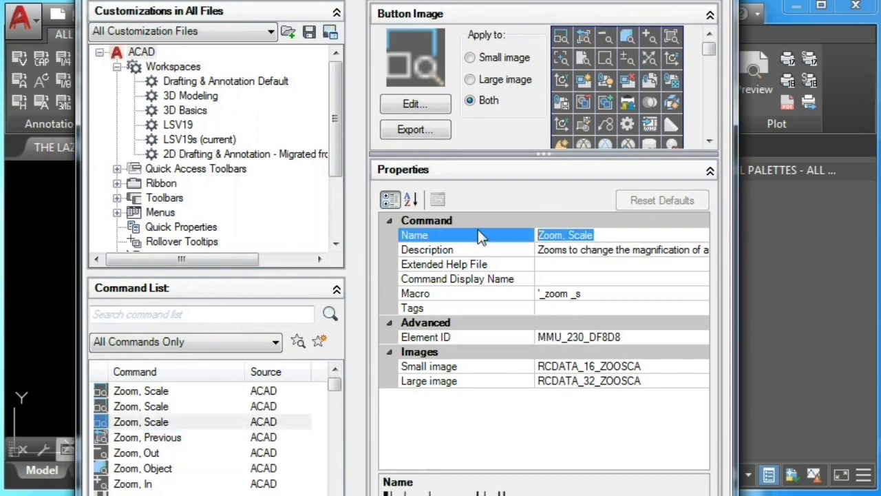
{"action": "left_click", "coordinate": [584, 294]}
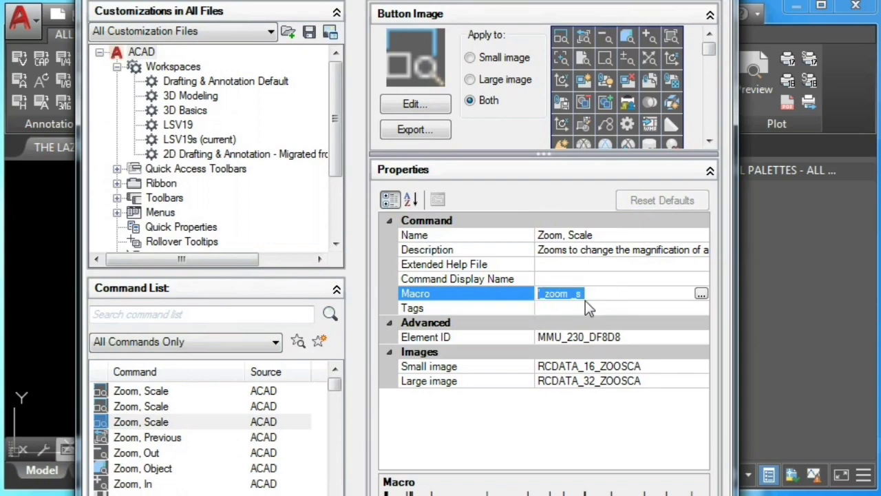
Create a new custom command from scratch and open its name and macro for editing
{"action": "left_click", "coordinate": [321, 343]}
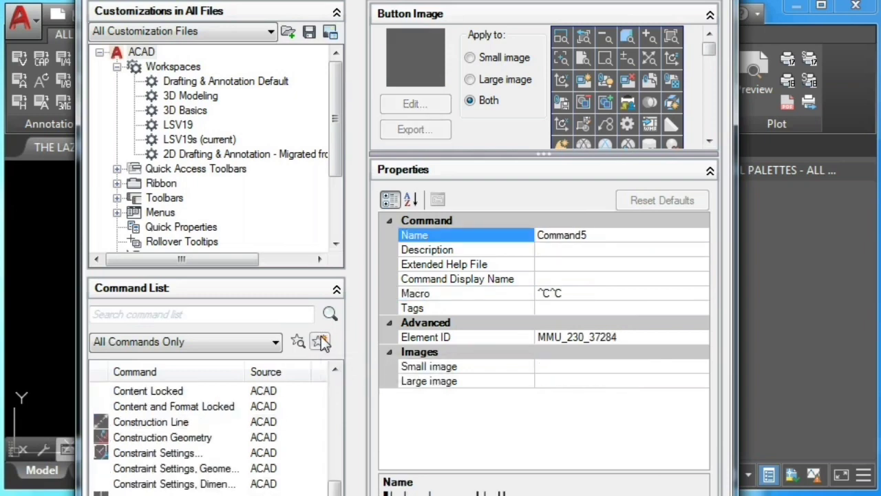
{"action": "left_click_drag", "start_coordinate": [590, 237], "coordinate": [532, 244]}
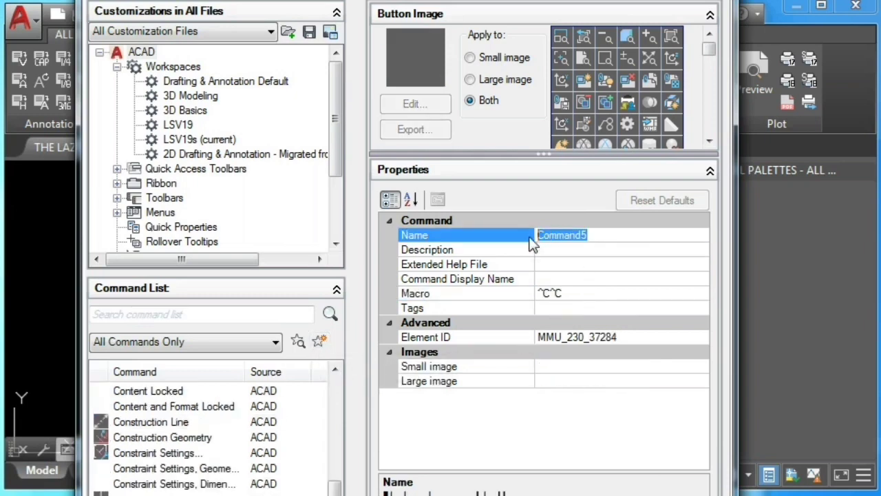
{"action": "left_click", "coordinate": [593, 294]}
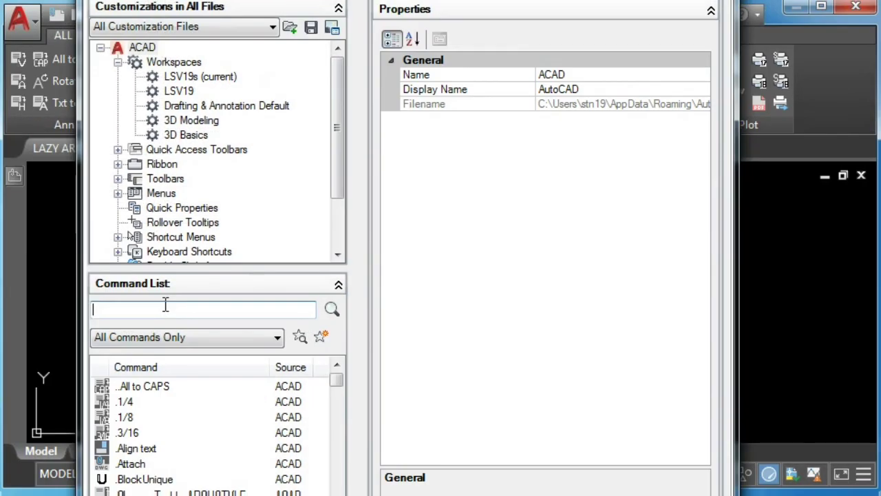
Search the command list for "trans" and duplicate the Image, Background Transparency command
{"action": "type", "text": "trans"}
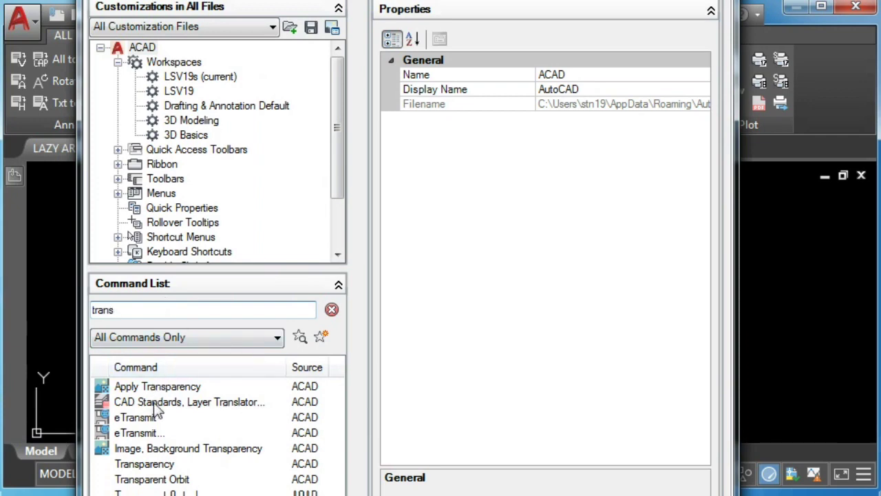
{"action": "left_click", "coordinate": [155, 448]}
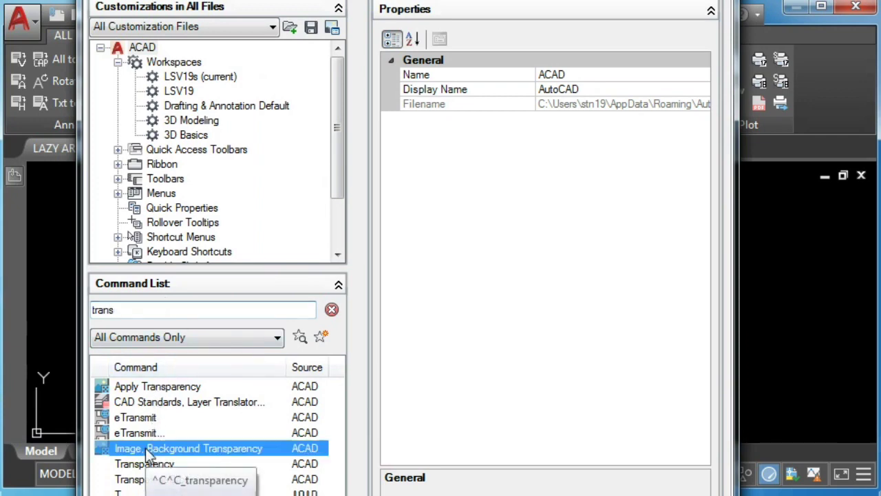
{"action": "right_click", "coordinate": [155, 449]}
{"action": "left_click", "coordinate": [219, 388]}
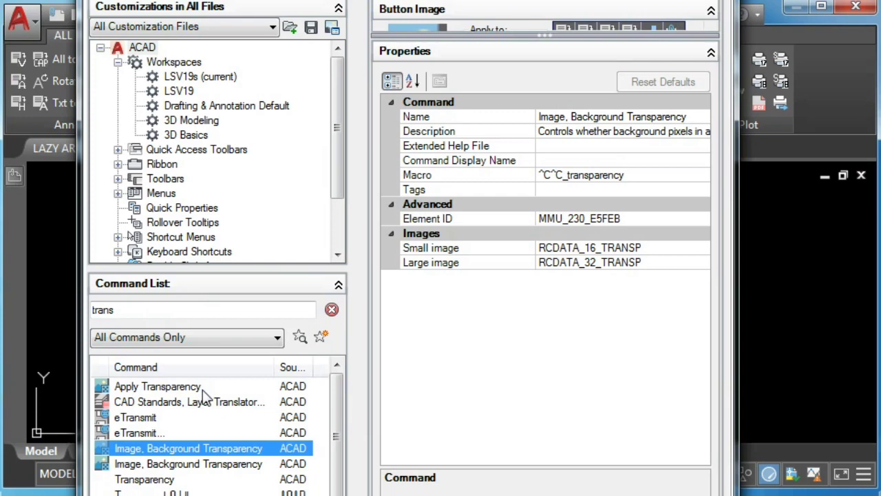
Rename the duplicated Image, Background Transparency command as Apply Transparency 2
{"action": "left_click", "coordinate": [691, 117]}
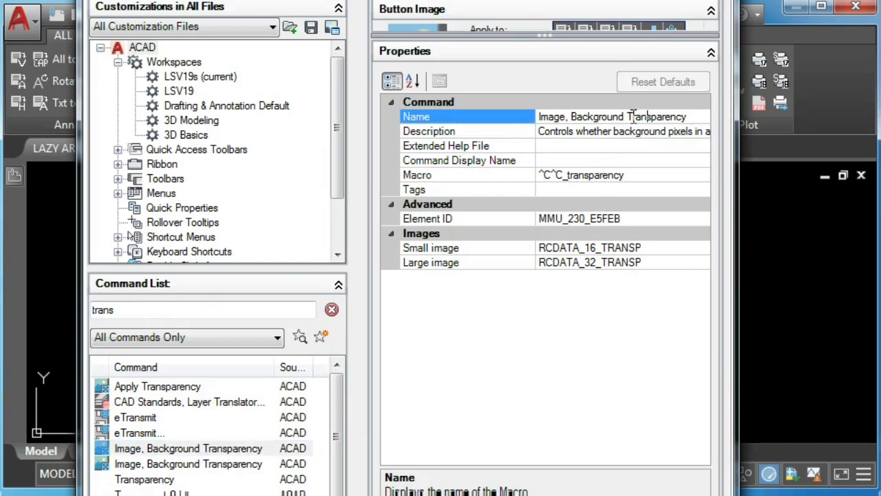
{"action": "left_click_drag", "start_coordinate": [628, 117], "coordinate": [539, 116]}
{"action": "type", "text": "Apply"}
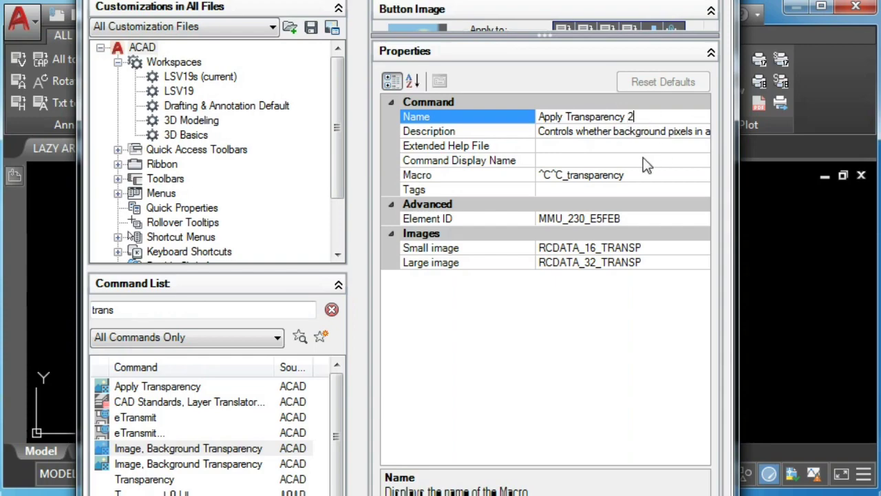
{"action": "type", "text": " 2"}
Replace the Apply Transparency 2 macro with ^C^C-la;m;lighter;tr;50;;;REC;\\_wipeout;p;L;y; and apply the customization
{"action": "left_click", "coordinate": [661, 175]}
{"action": "left_click", "coordinate": [701, 174]}
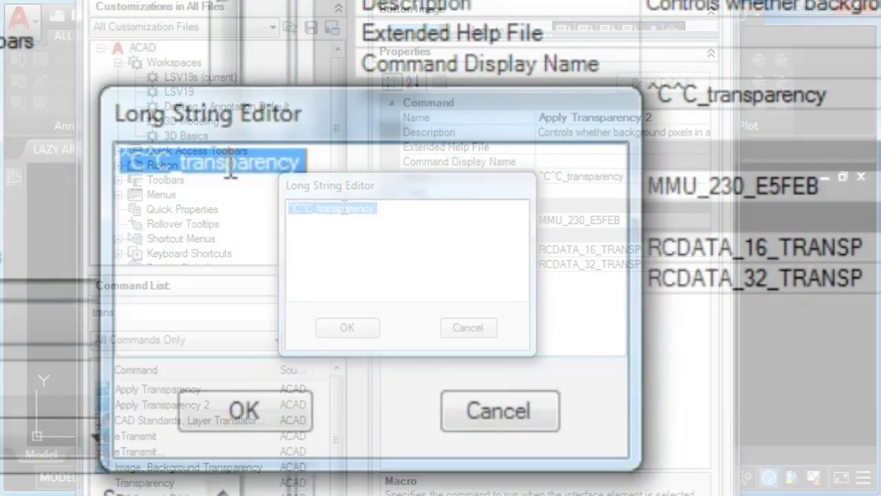
{"action": "right_click", "coordinate": [223, 168]}
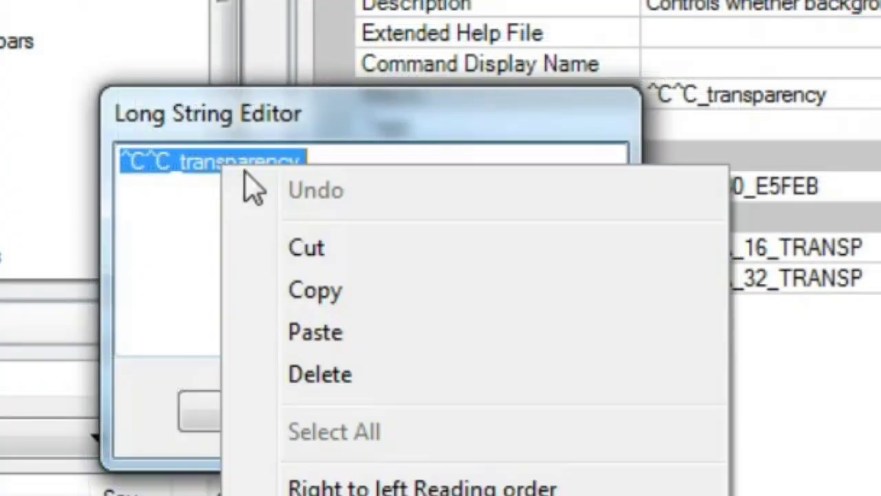
{"action": "left_click", "coordinate": [328, 333]}
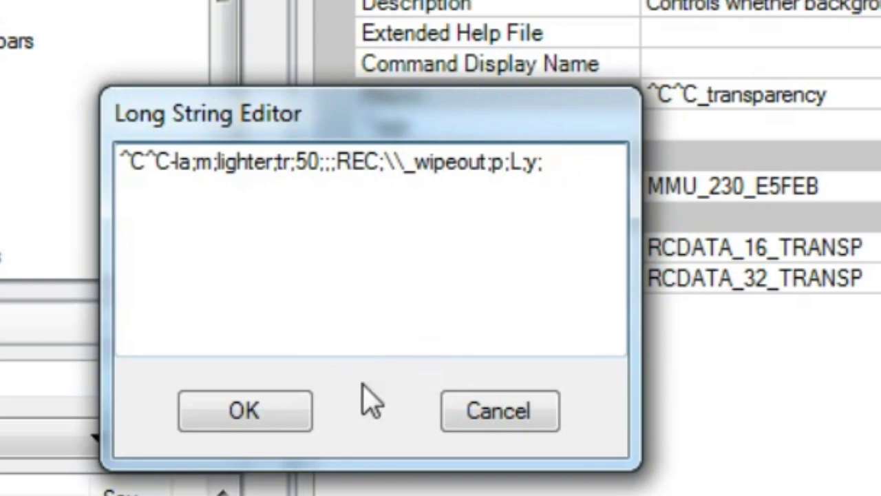
{"action": "left_click", "coordinate": [251, 424]}
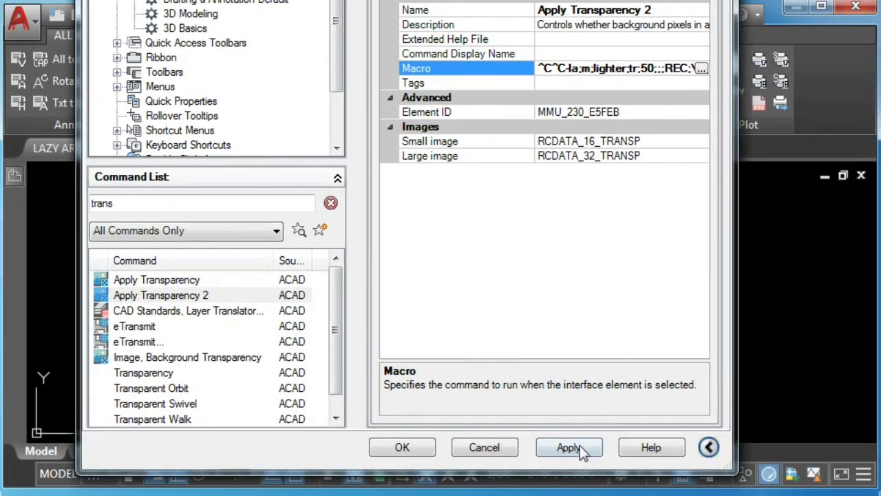
{"action": "left_click", "coordinate": [581, 450]}
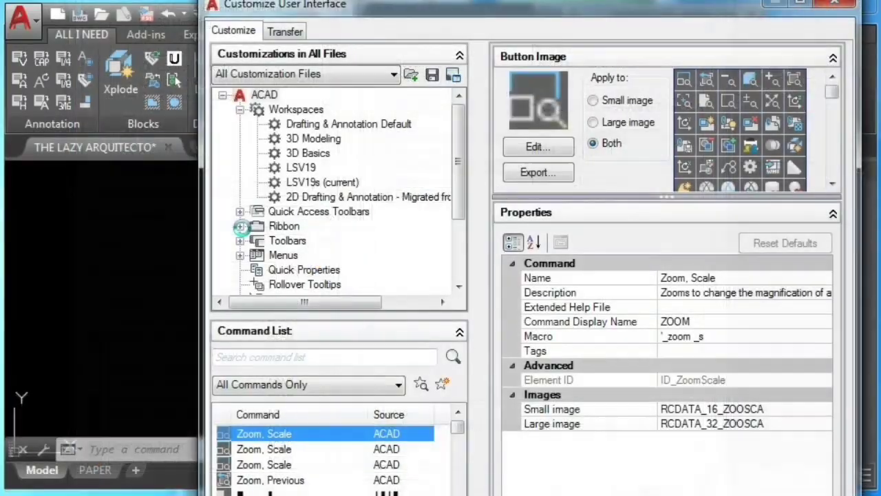
Expand the rows of the Annotation ribbon panel and add the Zoom, Scale command to its Row 2
{"action": "left_click", "coordinate": [240, 227]}
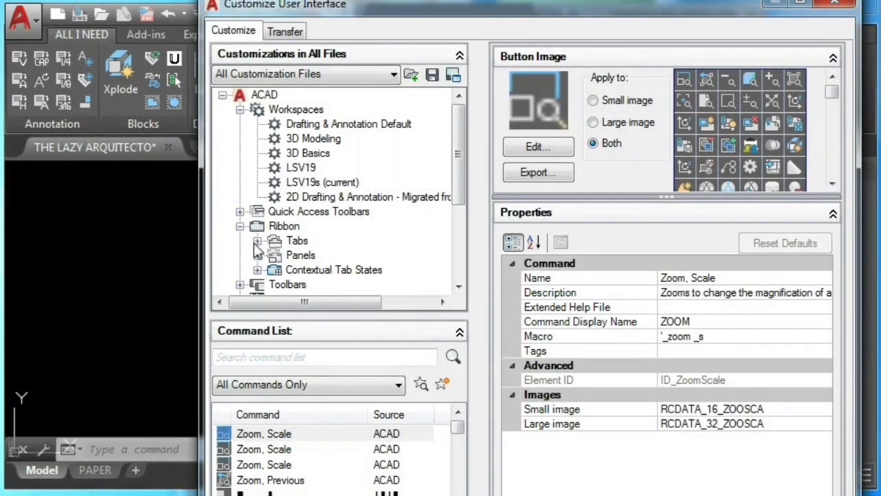
{"action": "left_click", "coordinate": [257, 254]}
{"action": "left_click_drag", "start_coordinate": [458, 124], "coordinate": [458, 259]}
{"action": "scroll", "coordinate": [430, 219], "scroll_direction": "up", "scroll_amount": 3}
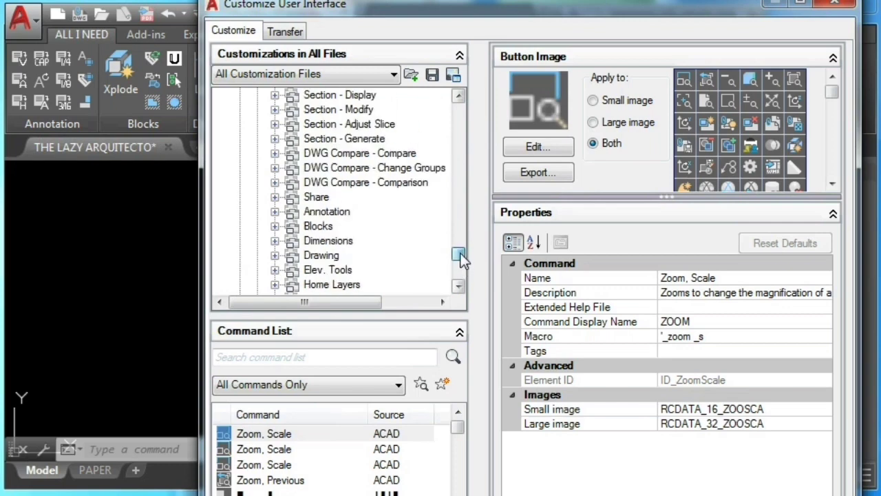
{"action": "left_click", "coordinate": [275, 220]}
{"action": "left_click", "coordinate": [293, 257]}
{"action": "scroll", "coordinate": [296, 224], "scroll_direction": "down", "scroll_amount": 2}
{"action": "left_click", "coordinate": [293, 212]}
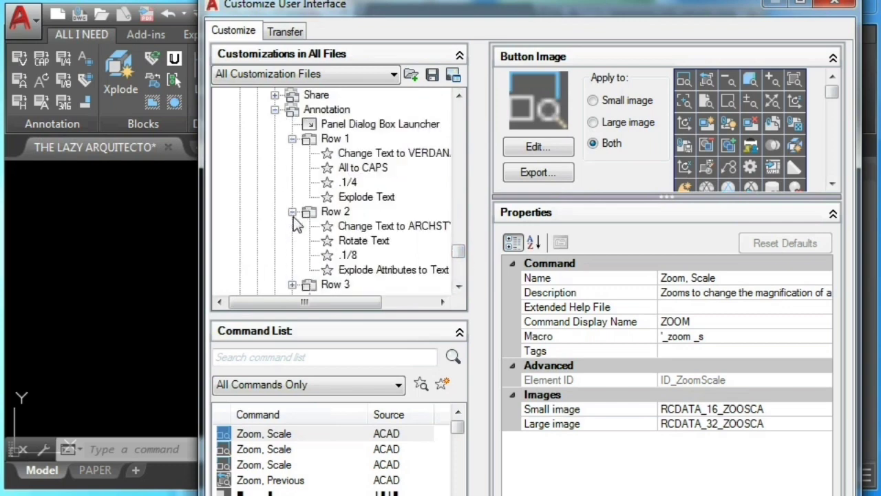
{"action": "left_click", "coordinate": [292, 284]}
{"action": "mouse_move", "coordinate": [264, 434]}
{"action": "left_mouse_down"}
{"action": "mouse_move", "coordinate": [354, 201]}
{"action": "mouse_move", "coordinate": [329, 221]}
{"action": "left_mouse_up"}
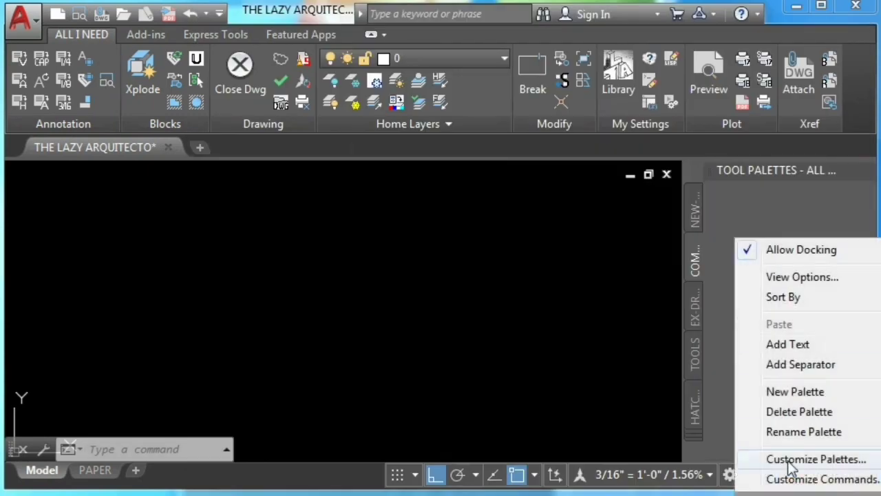
Open command customization, add Apply Transparency 2 to the Quick Access Toolbar, and apply the change
{"action": "left_click", "coordinate": [792, 479]}
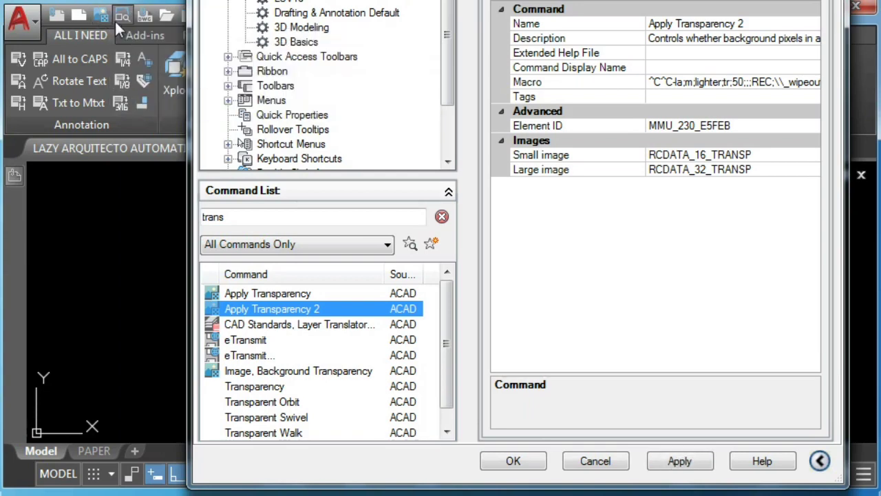
{"action": "left_click", "coordinate": [685, 467]}
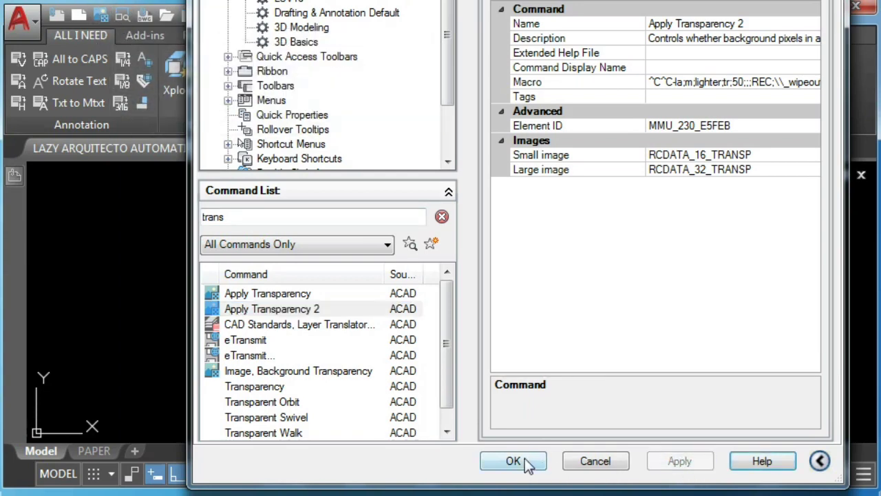
Close the customization and run Apply Transparency 2 over the right-hand plan, covering everything below the stock room and restrooms
{"action": "left_click", "coordinate": [524, 463]}
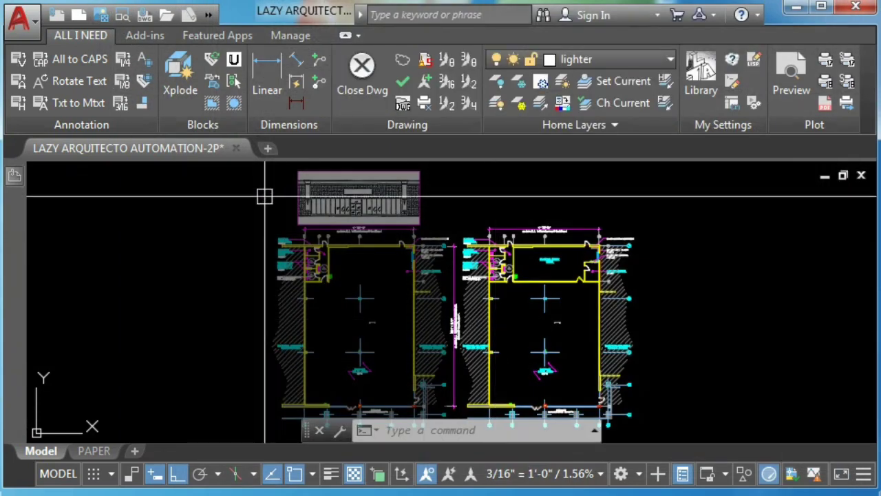
{"action": "left_click", "coordinate": [104, 18]}
{"action": "middle_click_drag", "start_coordinate": [516, 340], "coordinate": [357, 259]}
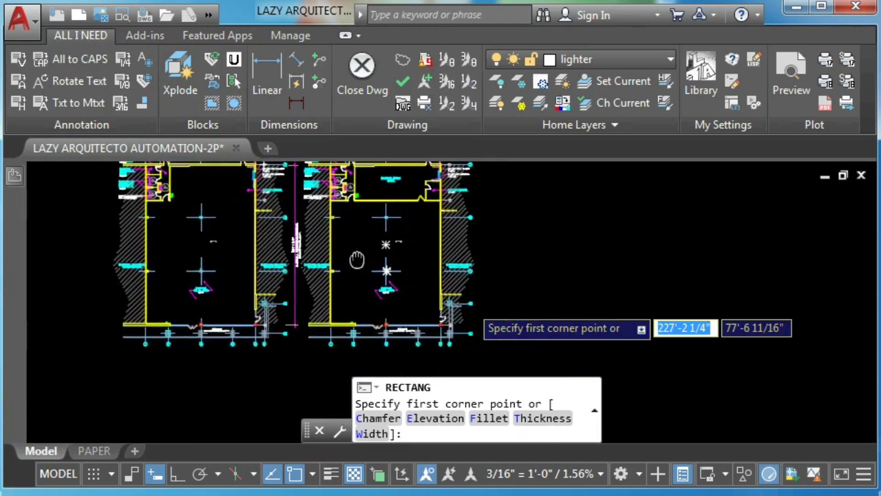
{"action": "scroll", "coordinate": [357, 259], "scroll_direction": "up", "scroll_amount": 6}
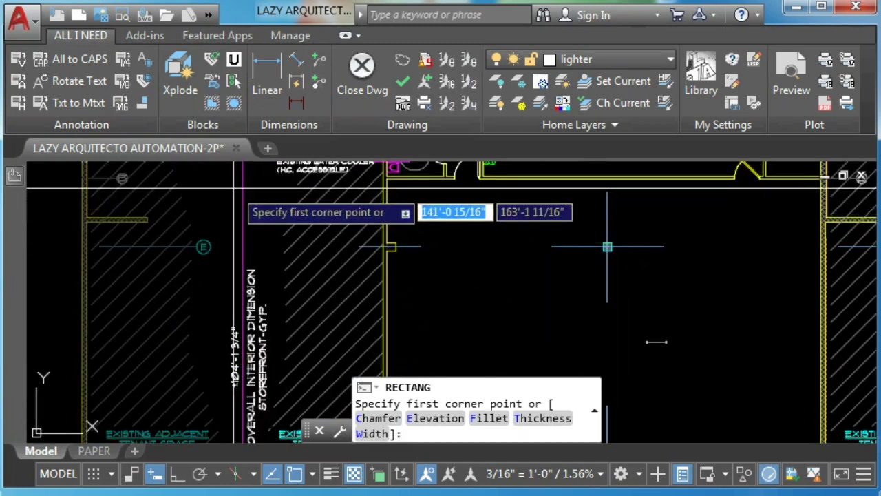
{"action": "left_click", "coordinate": [225, 185]}
{"action": "scroll", "coordinate": [401, 254], "scroll_direction": "down", "scroll_amount": 6}
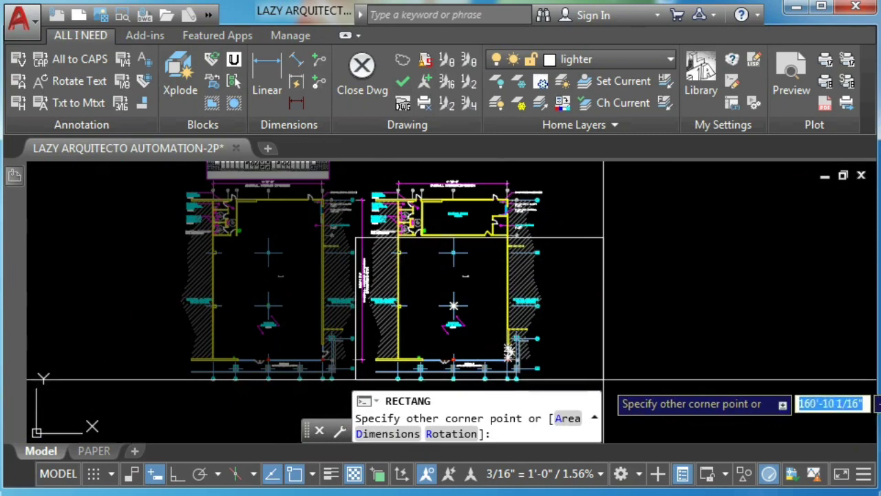
{"action": "left_click", "coordinate": [563, 380]}
Preview the plot and compare the screened lower area of the right-hand plan with its unscreened rooms, then exit the preview
{"action": "scroll", "coordinate": [423, 241], "scroll_direction": "up", "scroll_amount": 6}
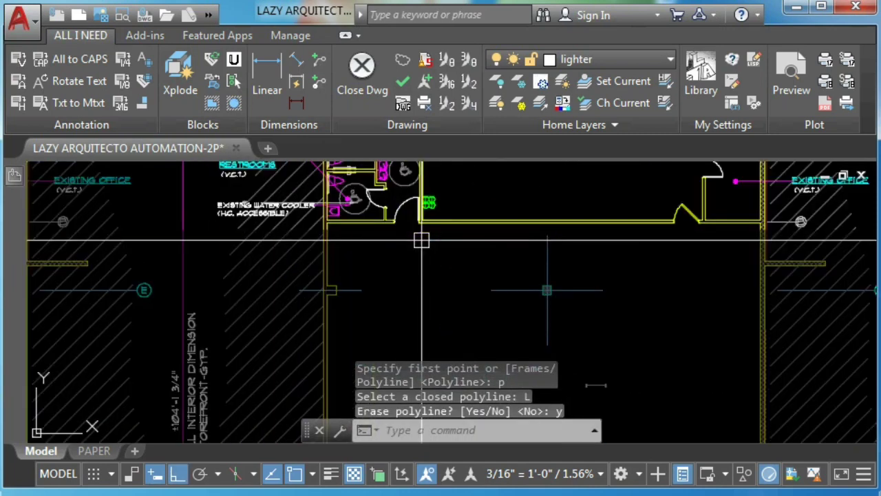
{"action": "scroll", "coordinate": [473, 319], "scroll_direction": "down", "scroll_amount": 3}
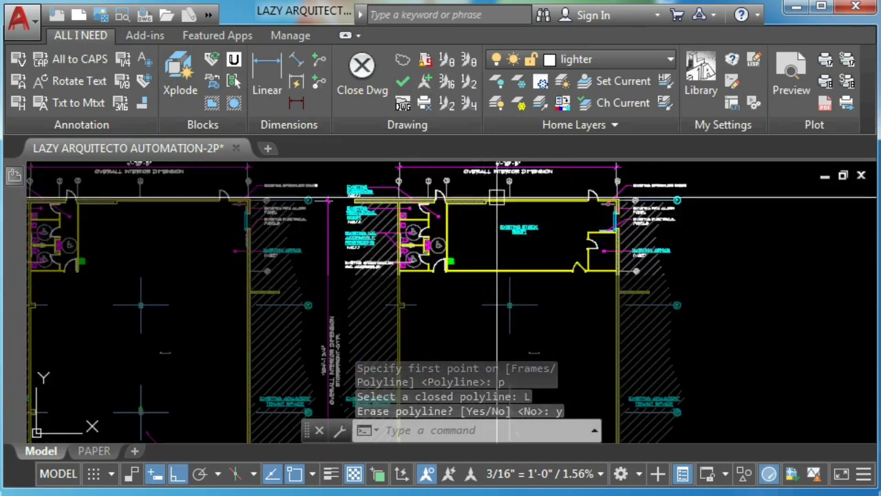
{"action": "left_click", "coordinate": [792, 82]}
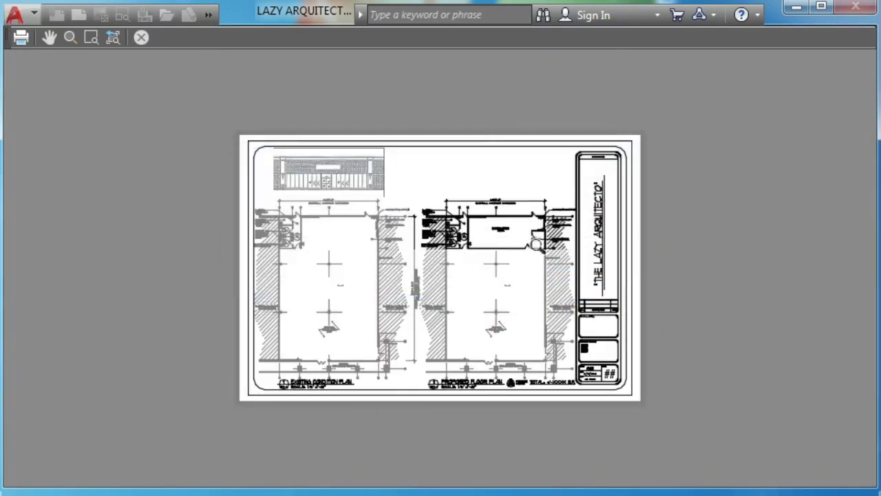
{"action": "scroll", "coordinate": [502, 262], "scroll_direction": "up", "scroll_amount": 3}
{"action": "scroll", "coordinate": [474, 193], "scroll_direction": "up", "scroll_amount": 3}
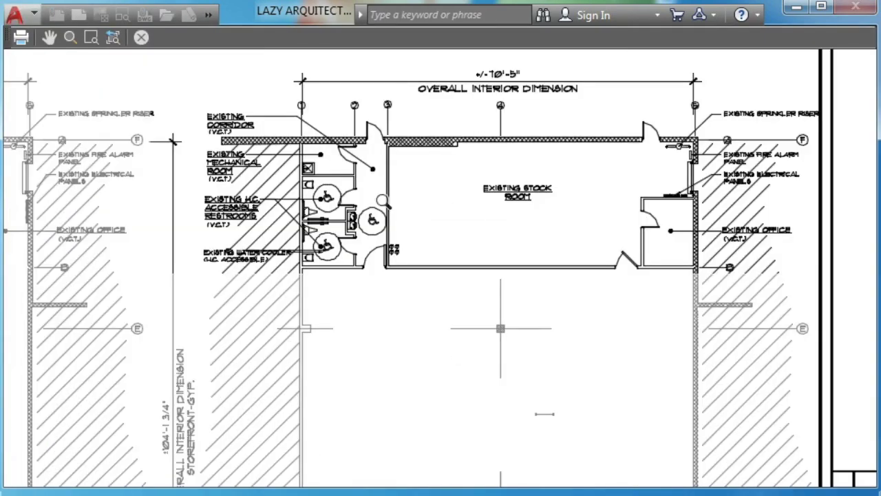
{"action": "scroll", "coordinate": [500, 225], "scroll_direction": "down", "scroll_amount": 5}
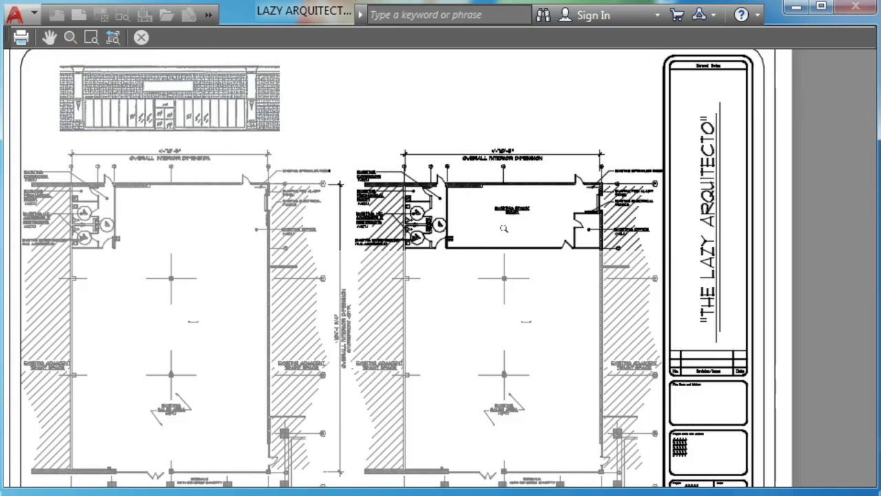
{"action": "key", "text": "Escape"}
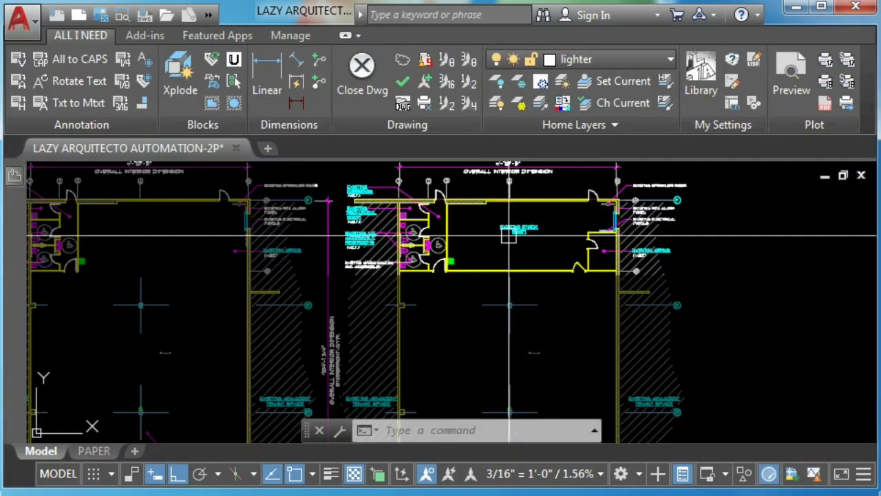
Switch from model space to the PAPER layout and show the full sheet
{"action": "scroll", "coordinate": [509, 236], "scroll_direction": "down", "scroll_amount": 5}
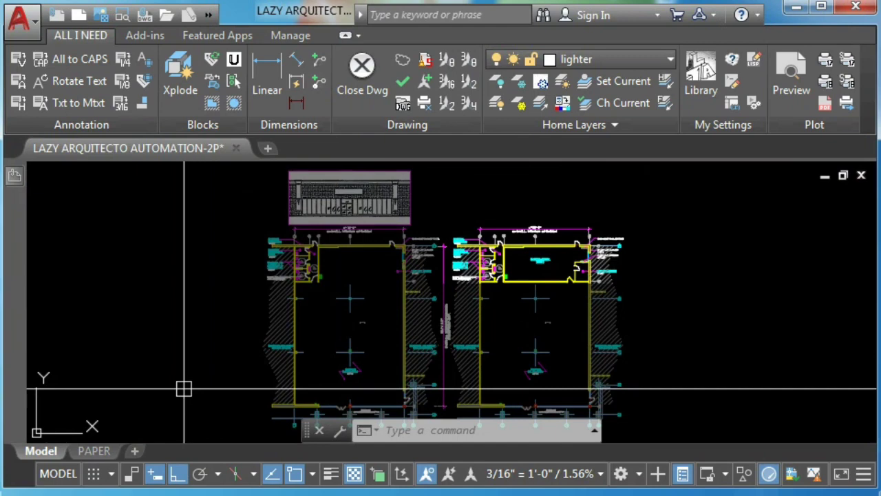
{"action": "left_click", "coordinate": [93, 450]}
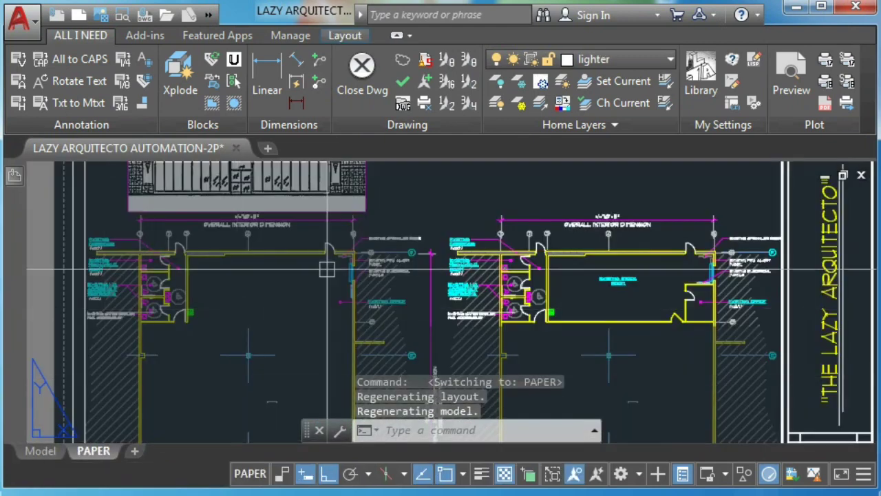
{"action": "middle_click", "coordinate": [326, 269]}
{"action": "middle_click", "coordinate": [326, 269]}
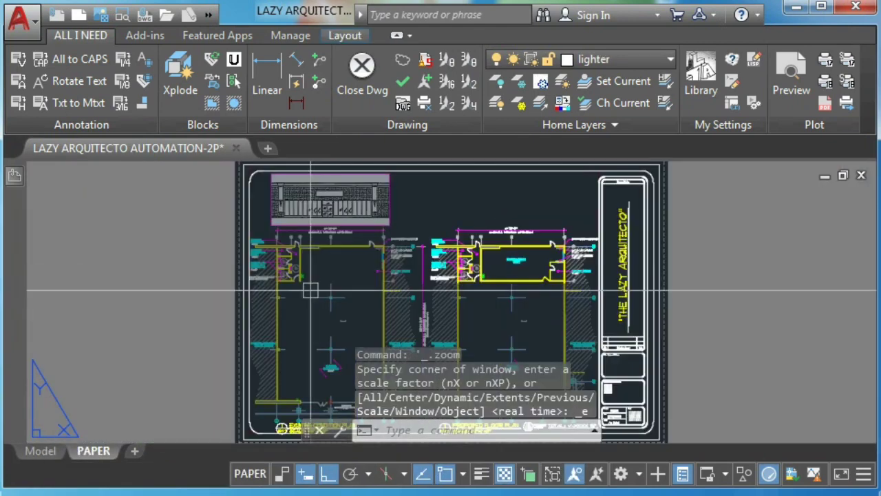
Open the plot settings for the PAPER layout, turn on Plot transparency, and cancel without plotting
{"action": "key", "text": "ctrl+p"}
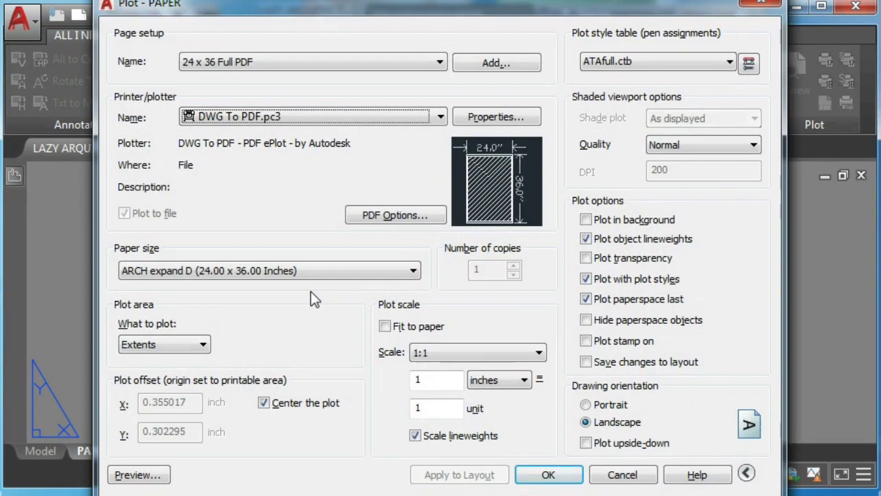
{"action": "left_click", "coordinate": [585, 278]}
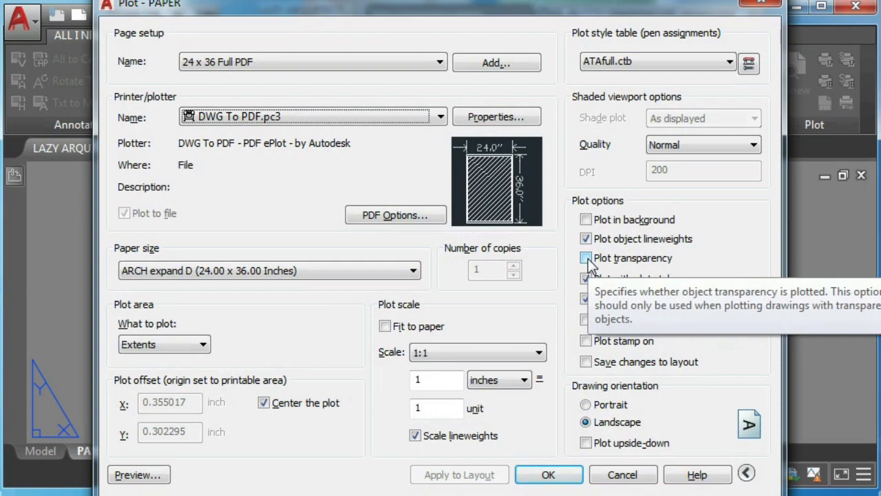
{"action": "left_click", "coordinate": [586, 258]}
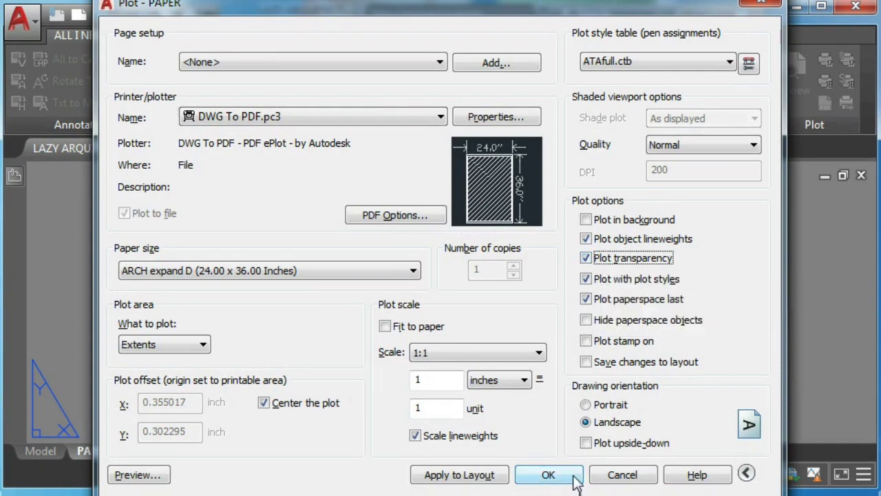
{"action": "left_click", "coordinate": [586, 258]}
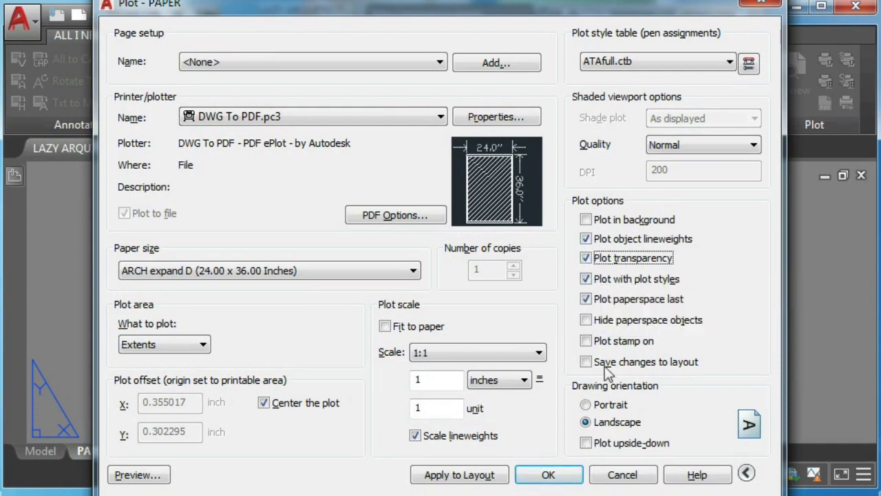
{"action": "left_click", "coordinate": [627, 478]}
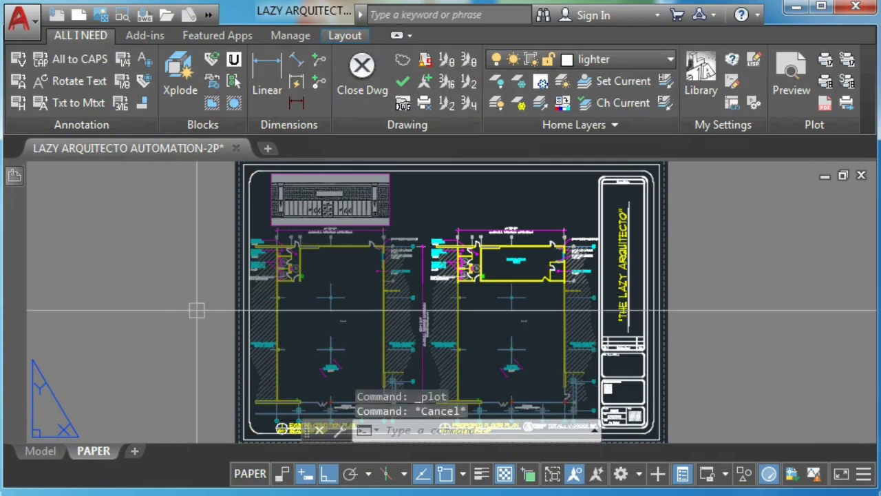
Open the PLOTTRANSPARENCYOVERRIDE system variable for editing
{"action": "type", "text": "plot"}
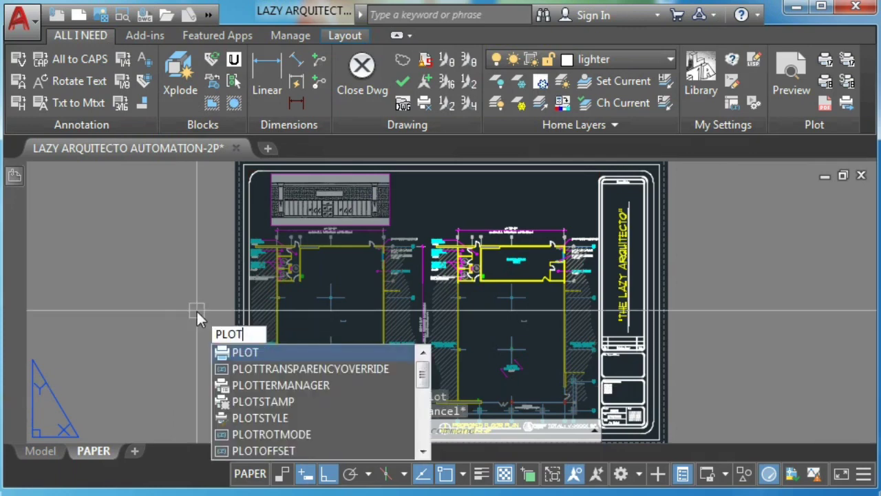
{"action": "type", "text": "t"}
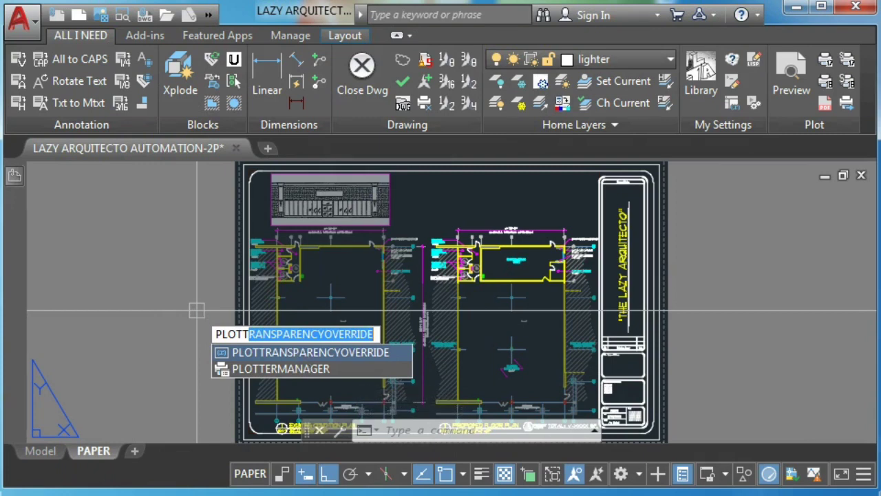
{"action": "left_click", "coordinate": [305, 351]}
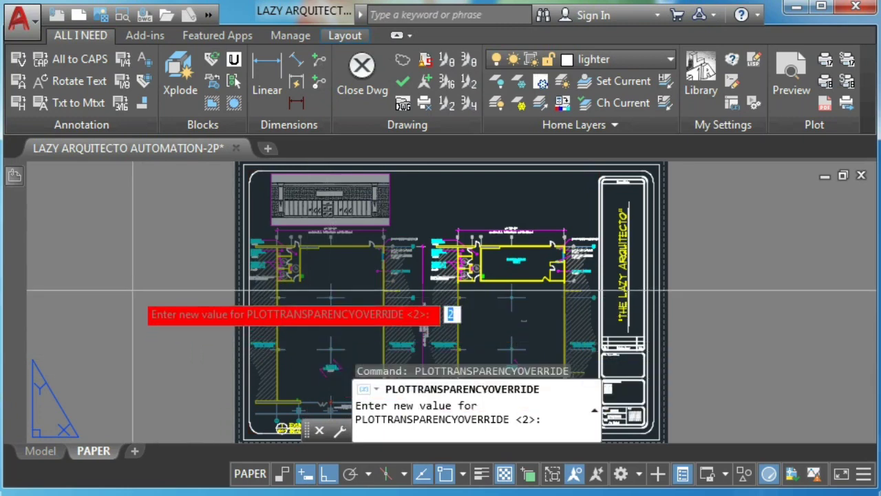